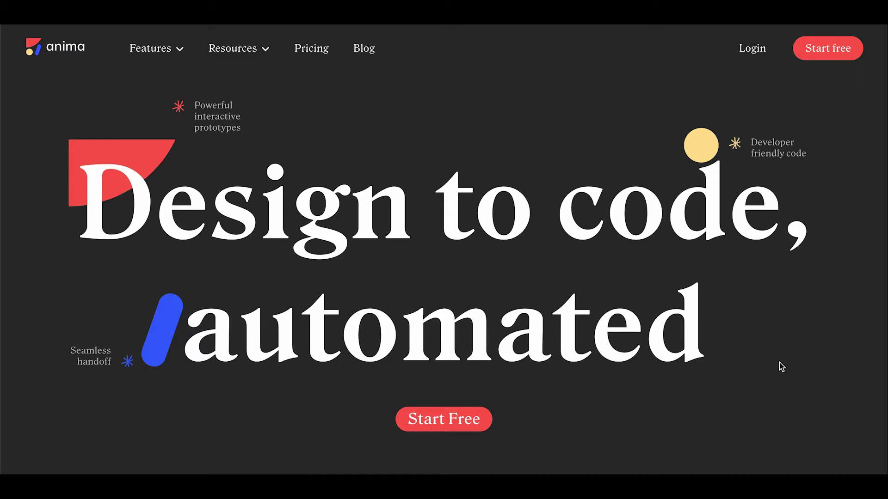
# Browse Anima's features on its homepage and open the installed Anima plugin's details page
pyautogui.scroll(-8, 806, 375)
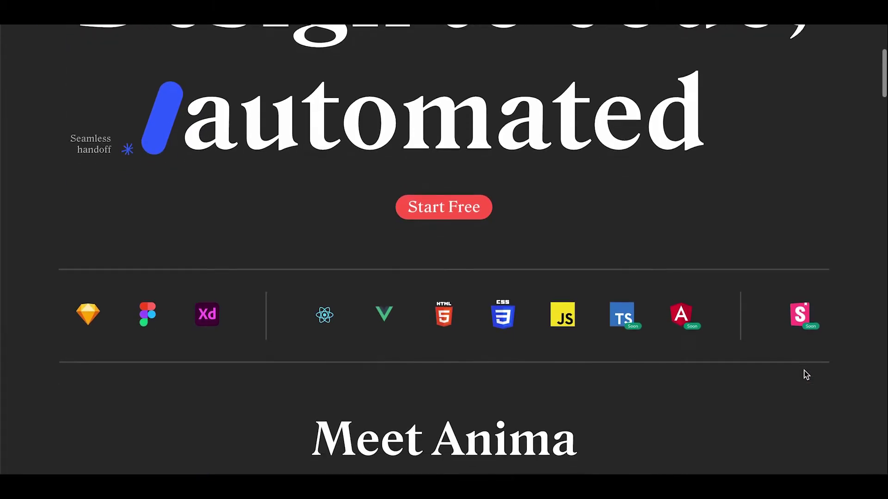
pyautogui.scroll(-5, 855, 451)
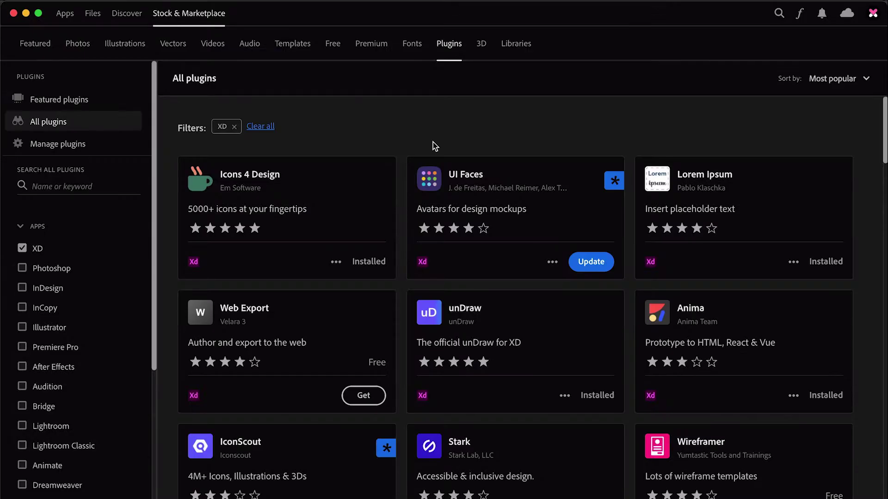
pyautogui.click(773, 305)
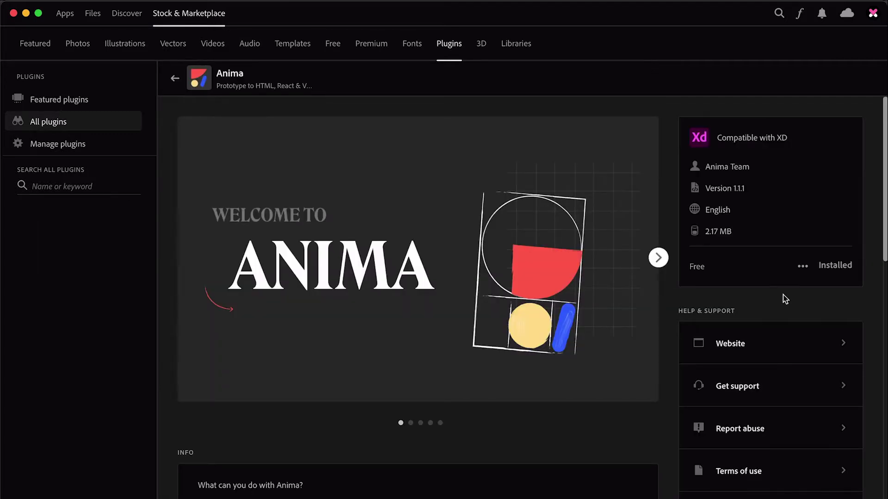
pyautogui.scroll(-2, 761, 308)
pyautogui.scroll(2, 759, 307)
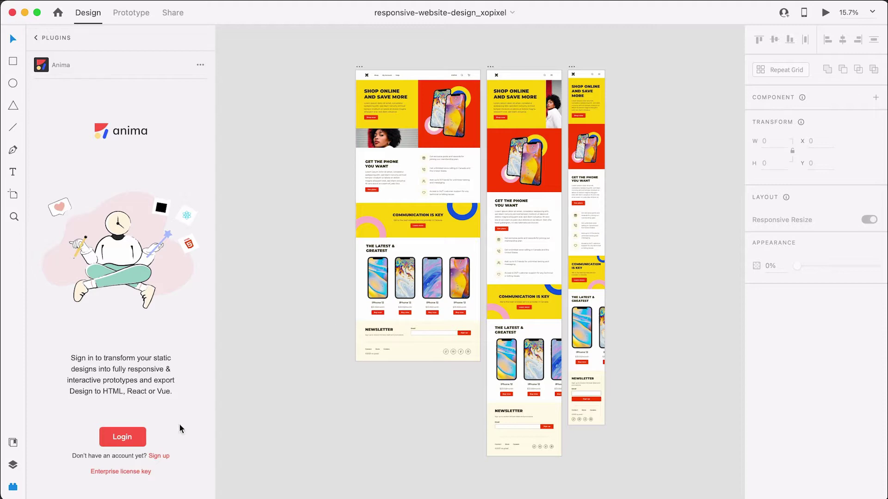
# Log in to Anima in the browser and return to the Anima plugin panel in XD
pyautogui.click(130, 437)
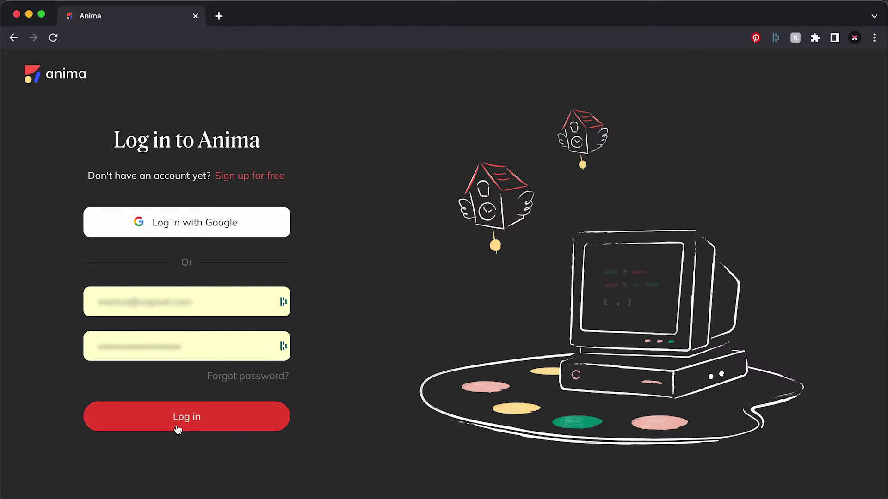
pyautogui.click(178, 427)
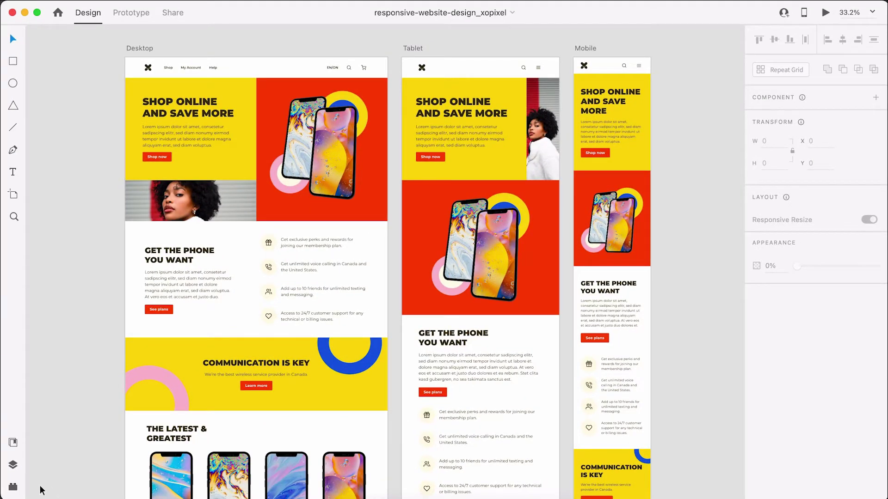
pyautogui.click(13, 488)
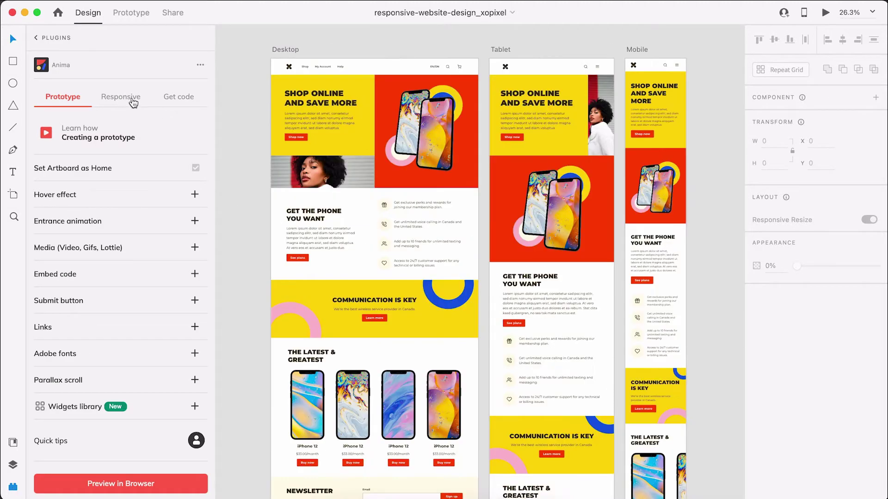
# Save the Desktop, Tablet and Mobile artboards as responsive breakpoints and launch a browser preview
pyautogui.click(132, 99)
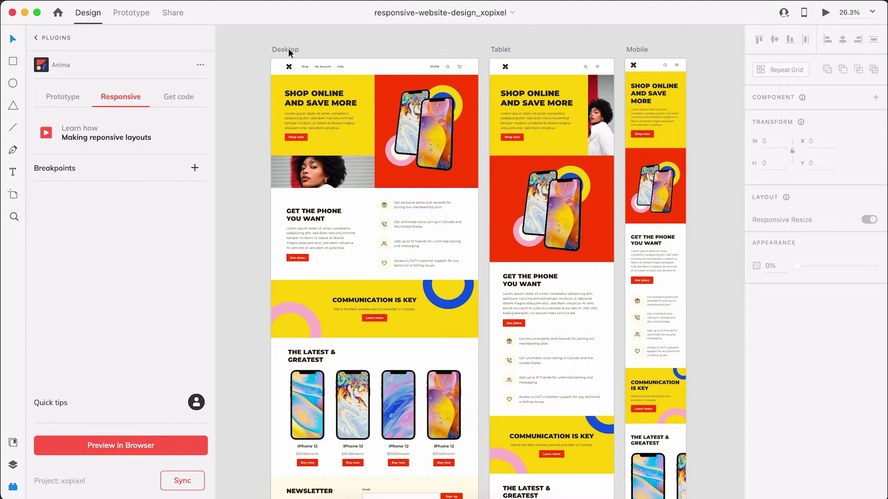
pyautogui.click(289, 52)
pyautogui.keyDown('shift'); pyautogui.click(502, 51); pyautogui.keyUp('shift')
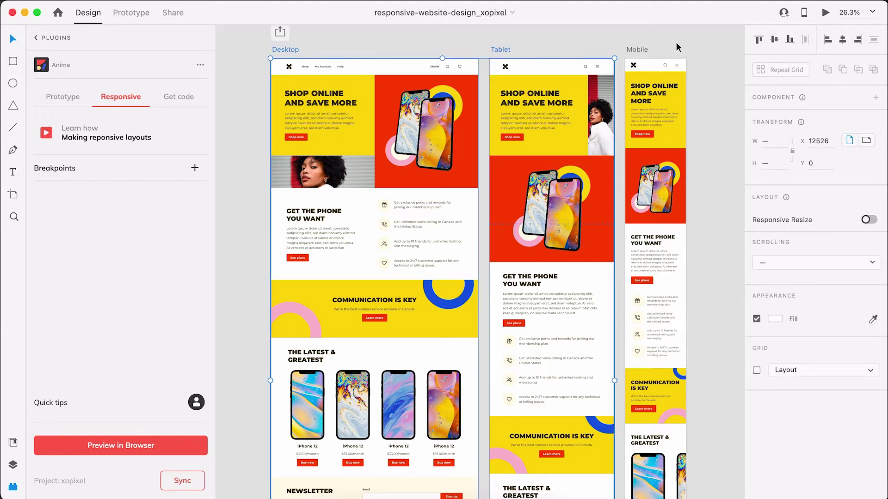
pyautogui.keyDown('shift'); pyautogui.click(637, 50); pyautogui.keyUp('shift')
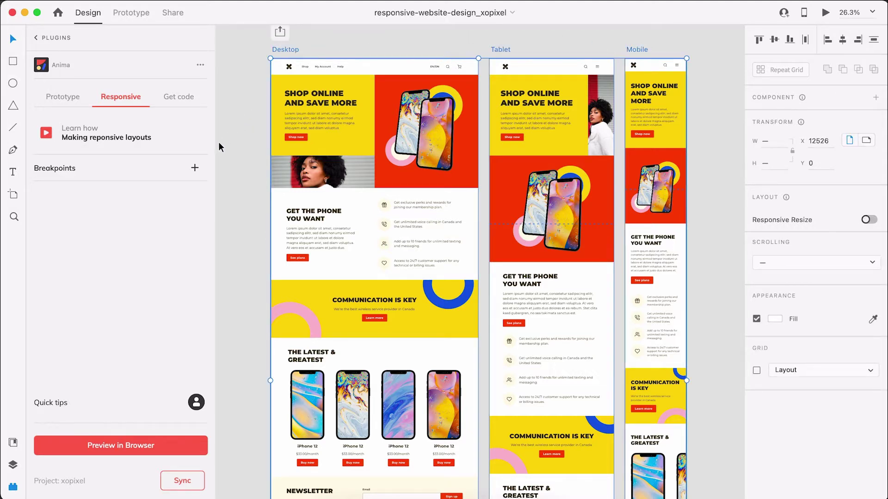
pyautogui.click(195, 168)
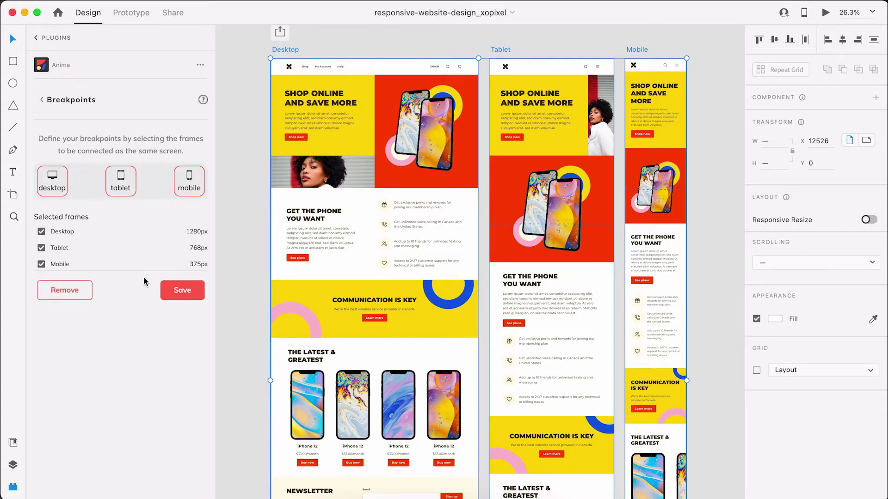
pyautogui.click(199, 298)
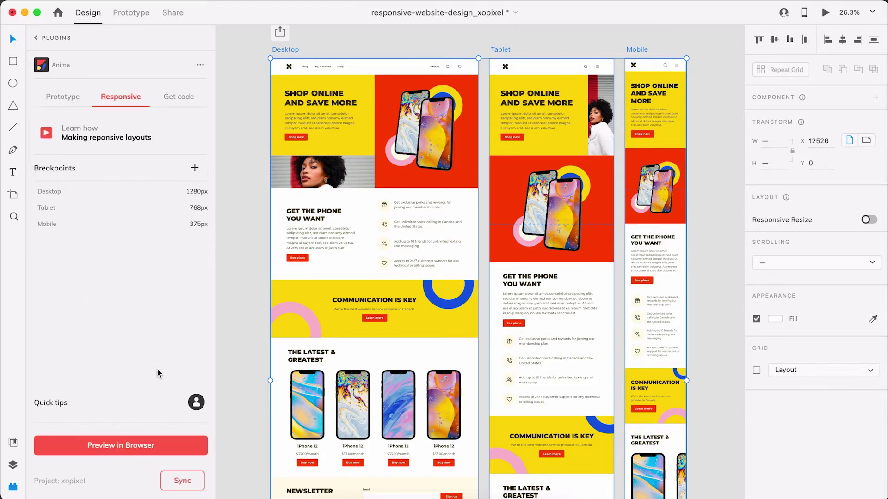
pyautogui.click(166, 449)
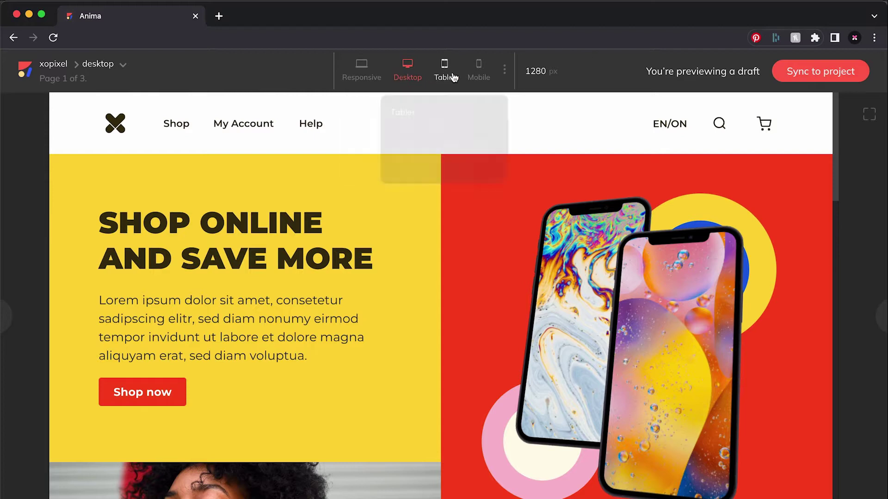
# View the draft at 768px tablet width, then narrow the responsive view to about 407px
pyautogui.click(446, 76)
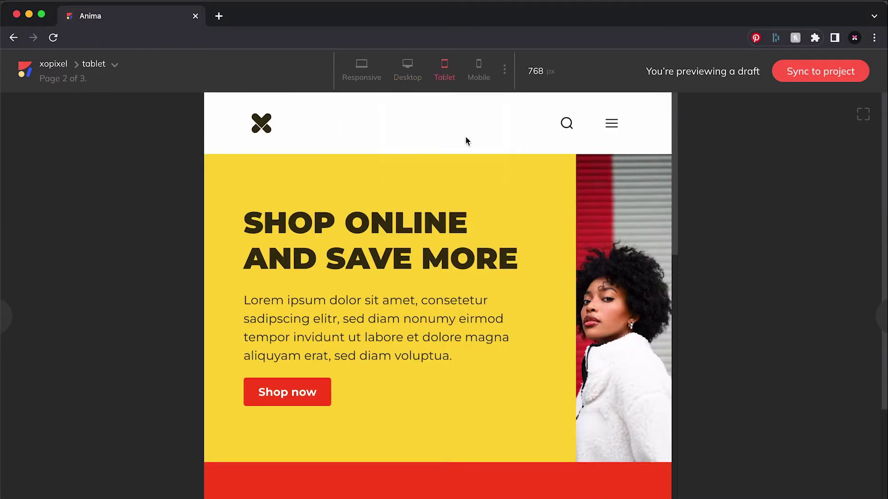
pyautogui.scroll(-12, 486, 236)
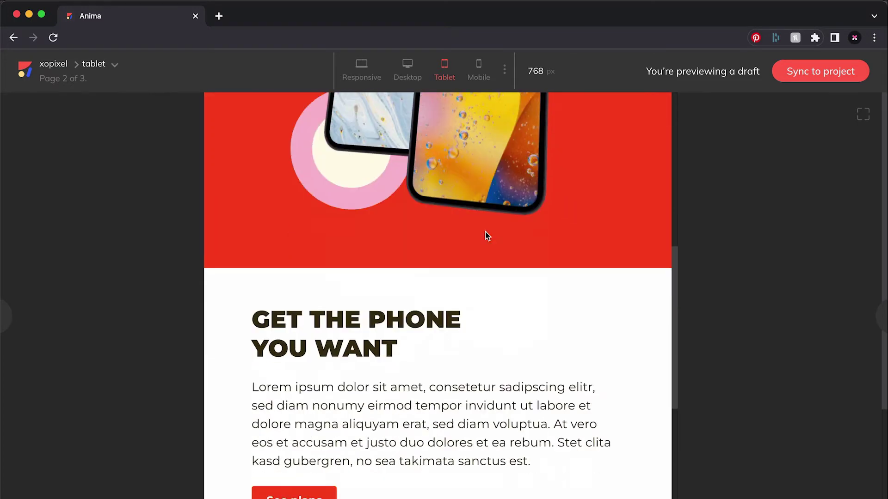
pyautogui.scroll(-3, 485, 232)
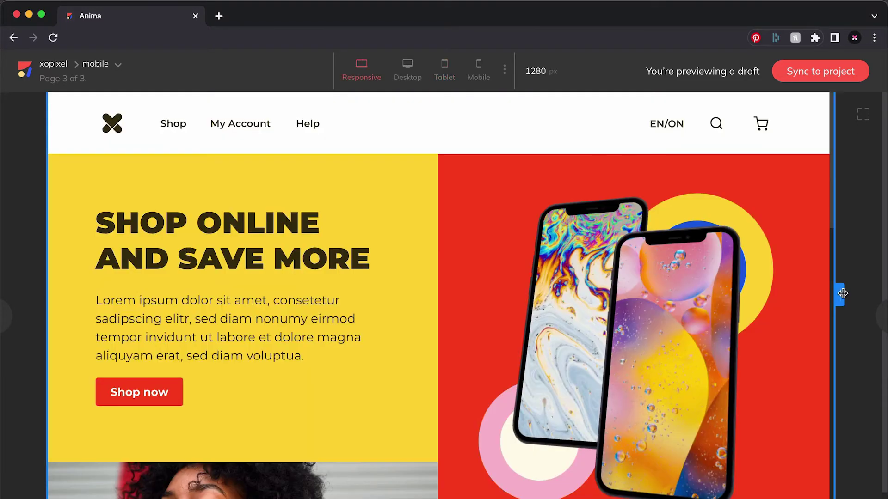
pyautogui.moveTo(842, 293)
pyautogui.mouseDown()
pyautogui.moveTo(685, 296)
pyautogui.moveTo(630, 368)
pyautogui.moveTo(557, 388)
pyautogui.moveTo(631, 361)
pyautogui.moveTo(864, 342)
pyautogui.moveTo(682, 357)
pyautogui.moveTo(555, 388)
pyautogui.moveTo(842, 294)
pyautogui.mouseUp()
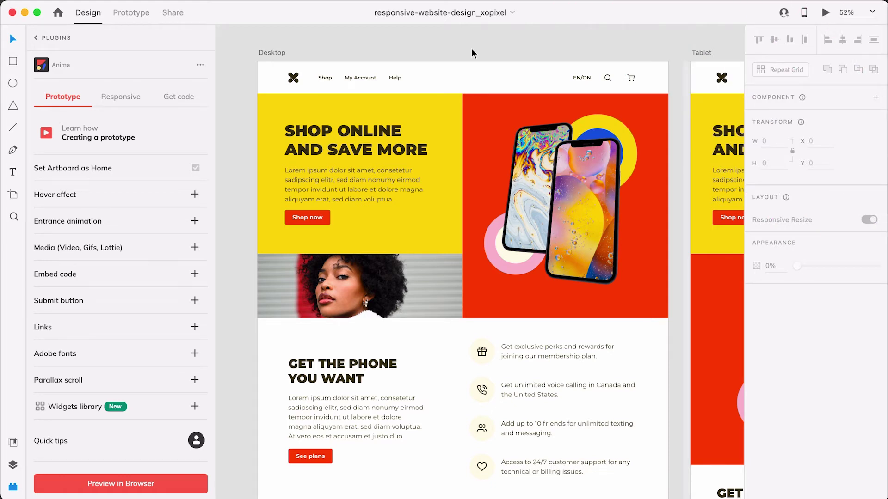
# Give the Desktop header logo a Grow hover effect
pyautogui.doubleClick(293, 77)
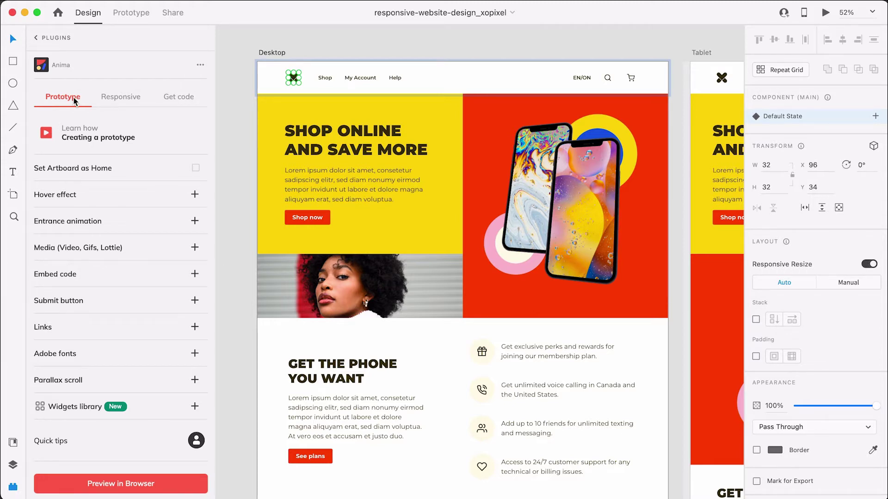
pyautogui.click(195, 195)
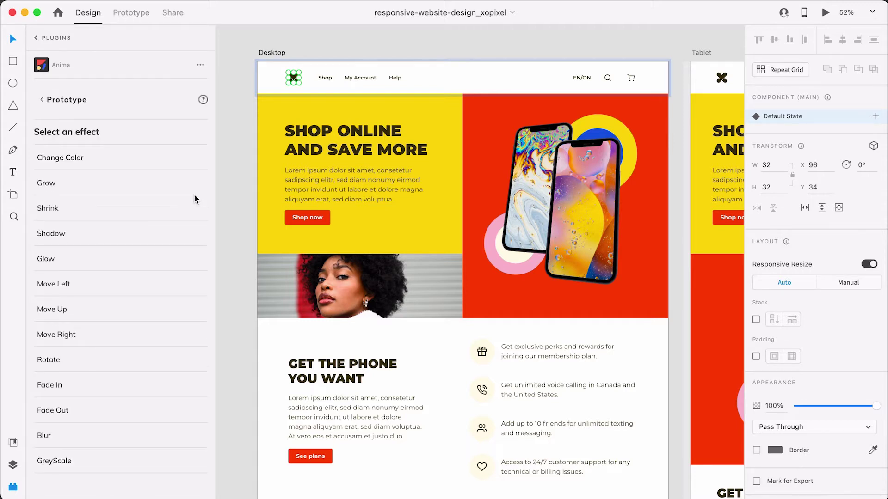
pyautogui.moveTo(139, 193)
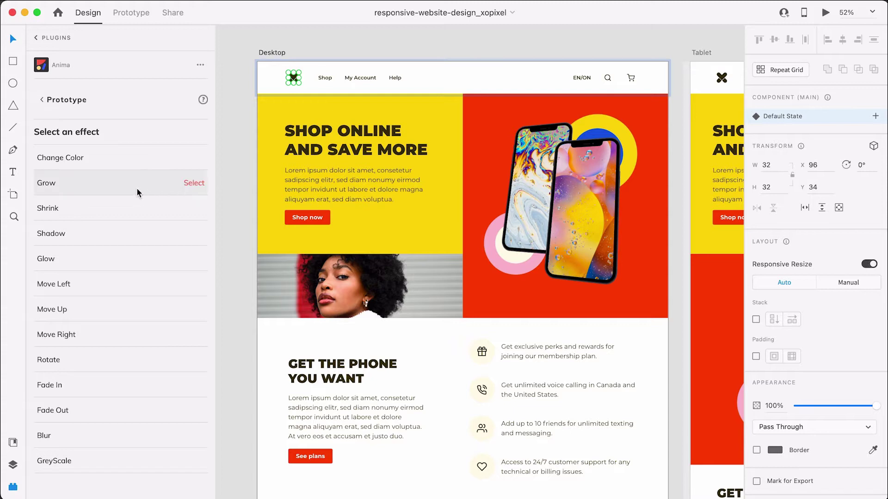
pyautogui.click(194, 184)
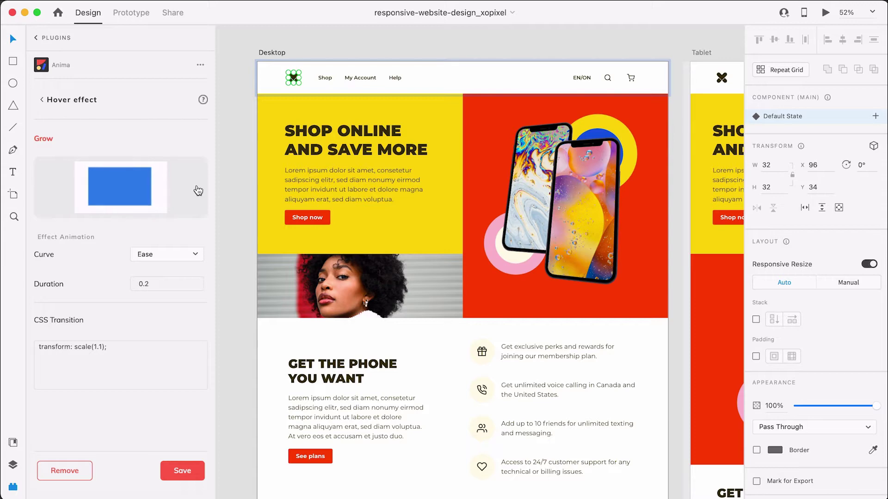
pyautogui.click(183, 472)
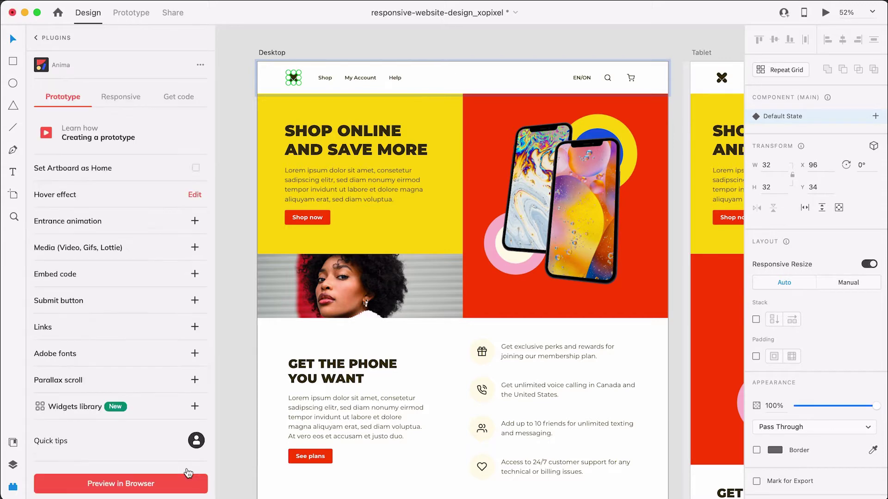
pyautogui.click(589, 35)
# Apply the same Grow hover effect to the Tablet logo and preview in the browser
pyautogui.hscroll(5, 590, 35)
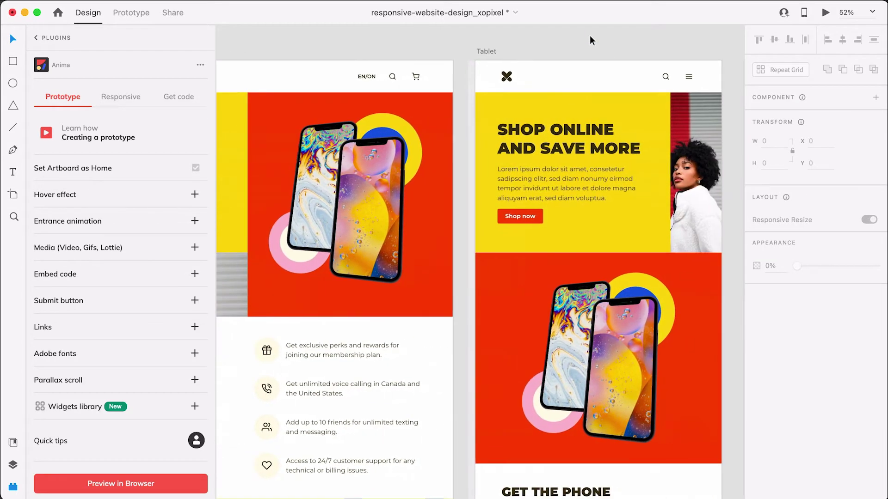
pyautogui.click(507, 78)
pyautogui.doubleClick(507, 78)
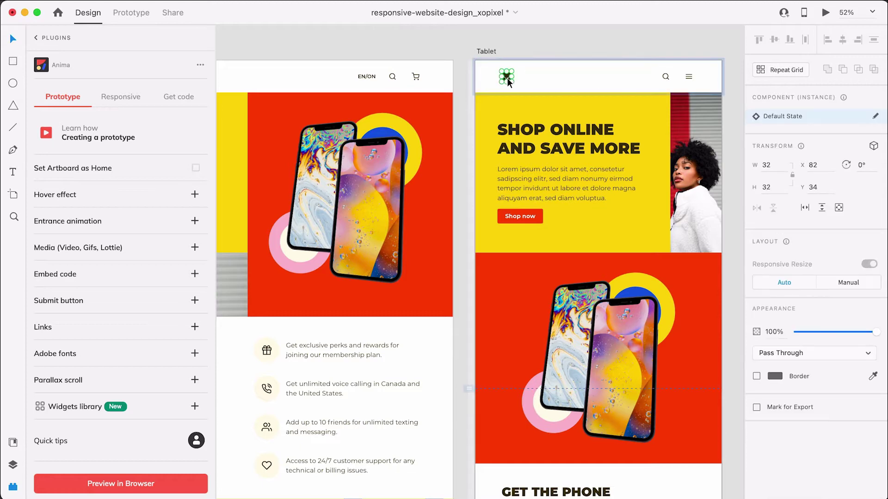
pyautogui.click(194, 194)
pyautogui.click(158, 189)
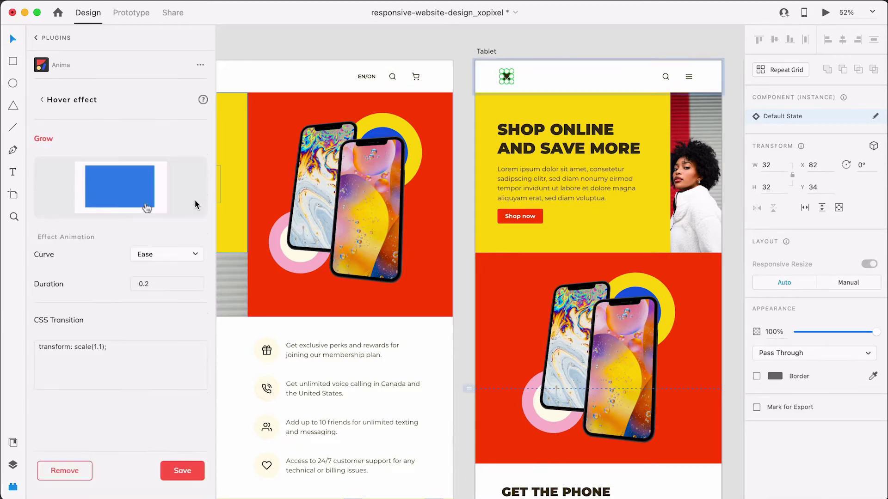
pyautogui.click(182, 471)
pyautogui.click(144, 485)
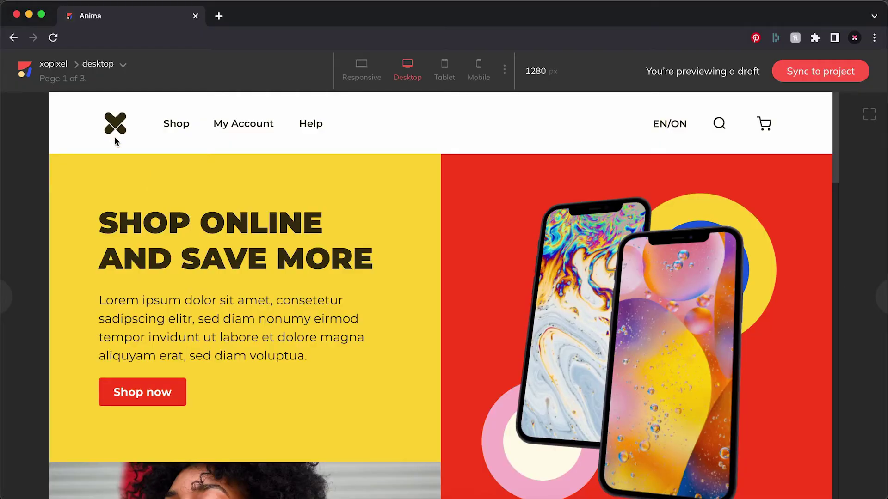
pyautogui.press('Right')
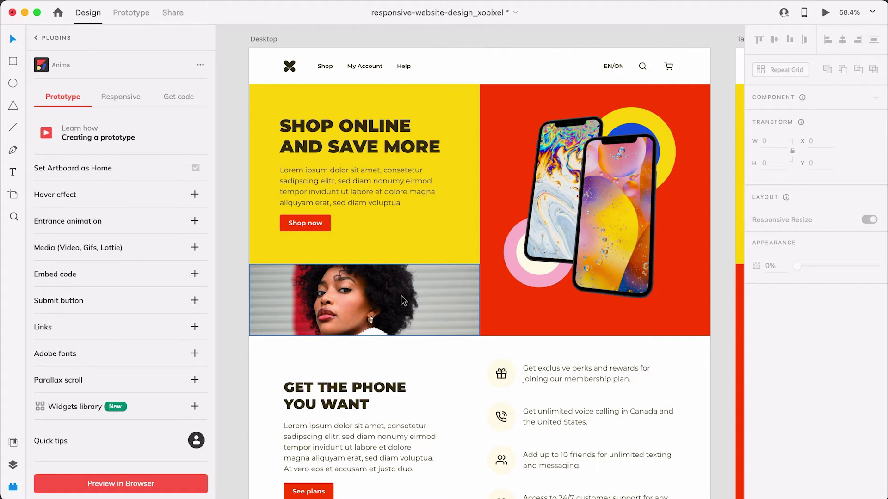
# Upload video-5.mp4 and paste its link as the media URL for the Desktop woman photo
pyautogui.click(433, 299)
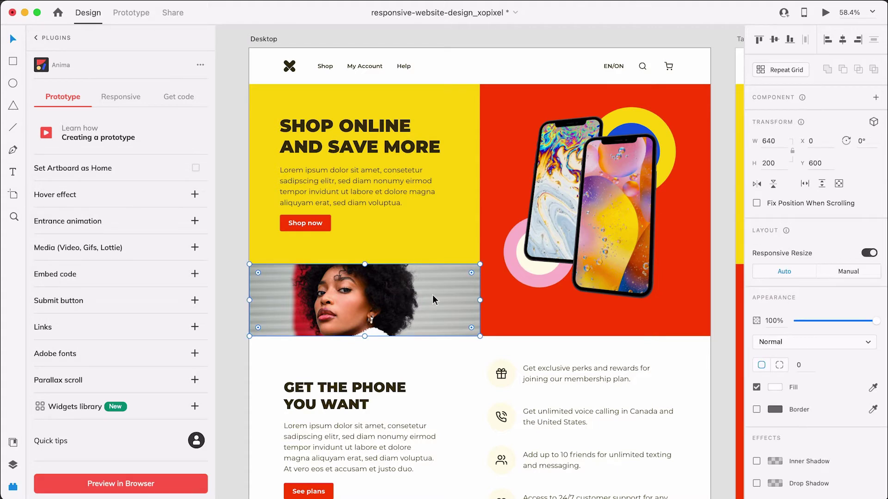
pyautogui.click(194, 249)
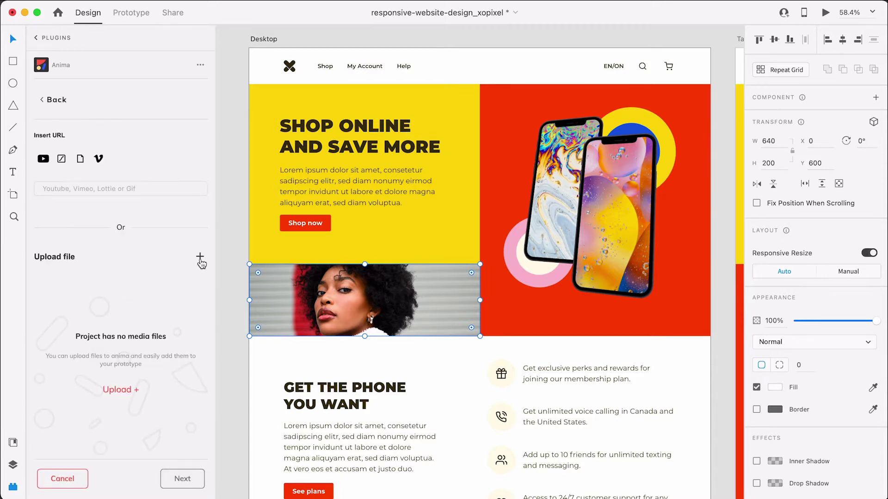
pyautogui.click(200, 258)
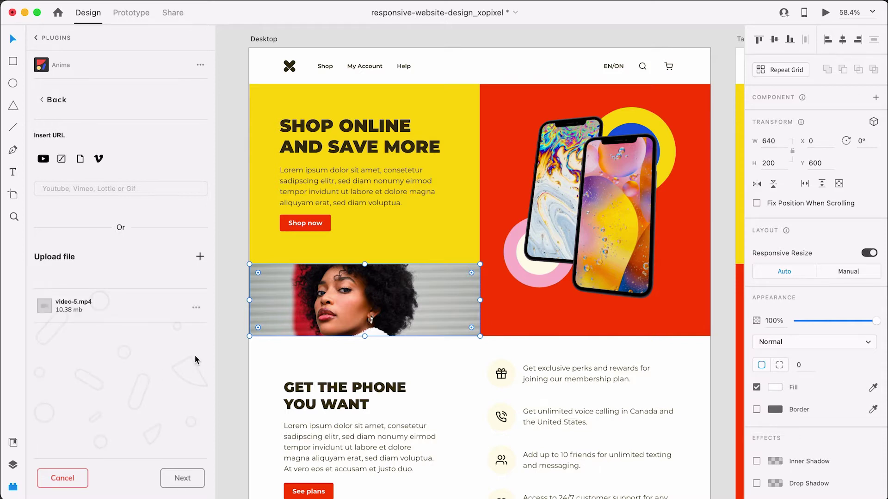
pyautogui.click(195, 311)
pyautogui.click(193, 328)
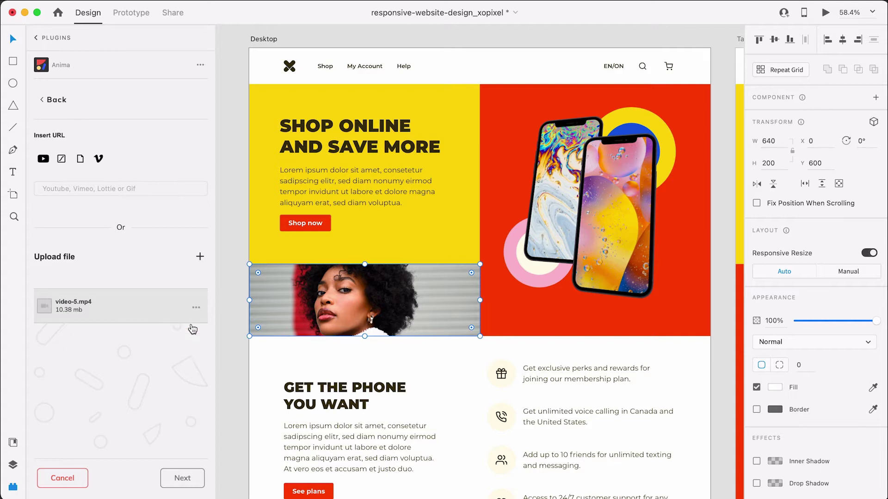
pyautogui.click(171, 188)
pyautogui.rightClick(172, 188)
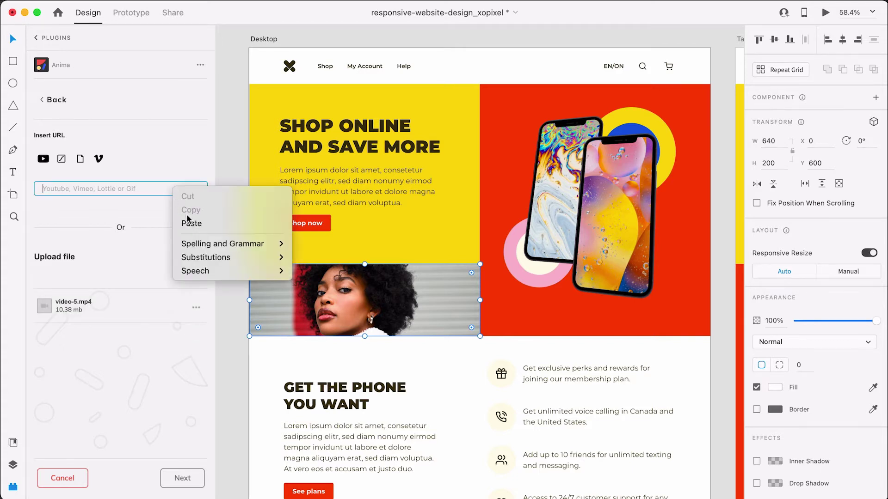
pyautogui.click(191, 223)
# Set the Desktop video to autoplay, loop, hide controls and fill the shape, then save
pyautogui.click(183, 479)
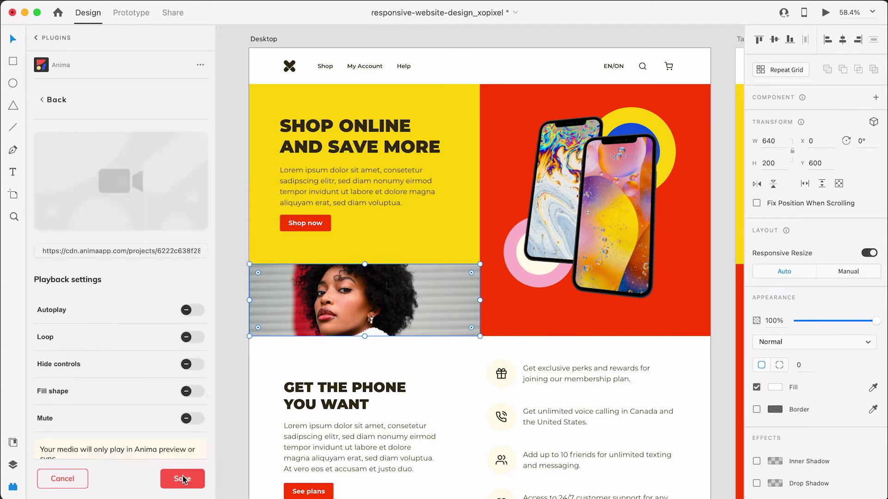
pyautogui.click(188, 311)
pyautogui.click(189, 338)
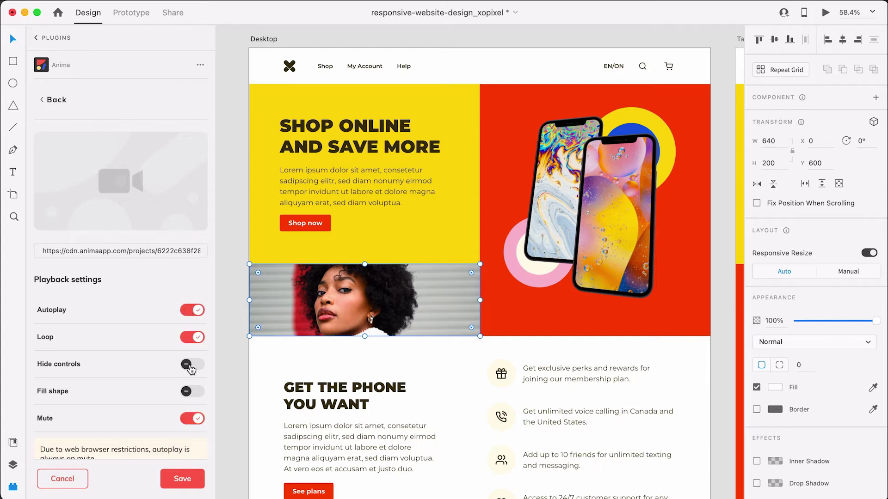
pyautogui.click(191, 365)
pyautogui.click(193, 391)
pyautogui.scroll(-1, 185, 426)
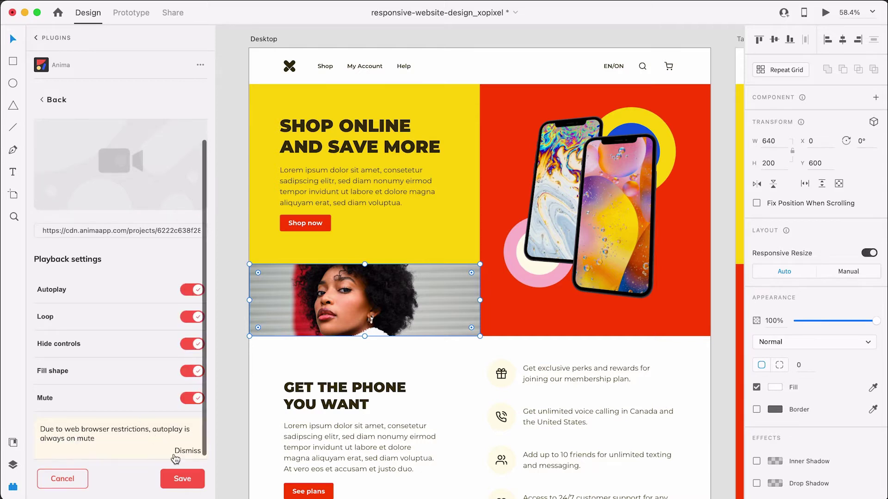
pyautogui.click(188, 479)
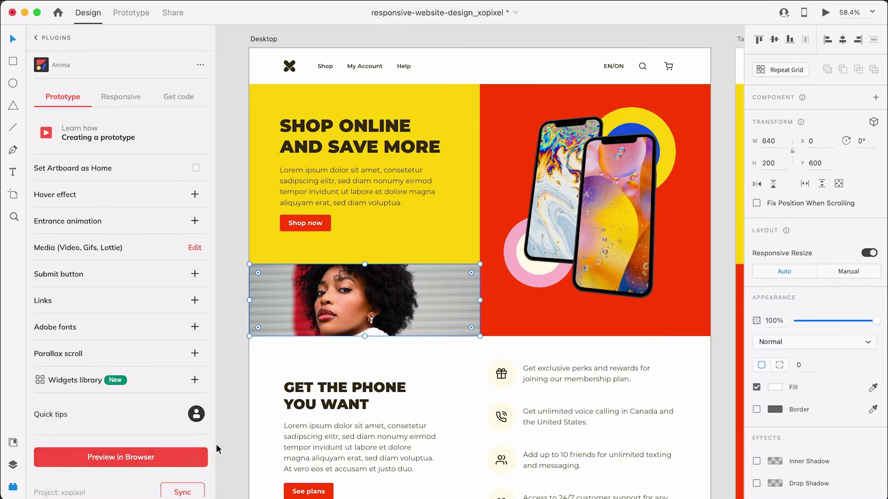
# Attach the same video-5.mp4 link to the Tablet woman photo and preview in the browser
pyautogui.hscroll(10, 224, 438)
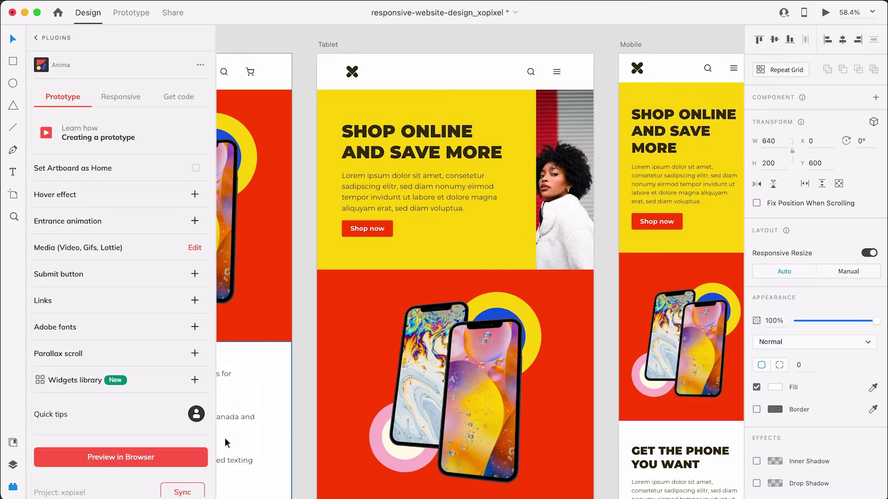
pyautogui.click(563, 245)
pyautogui.click(563, 245)
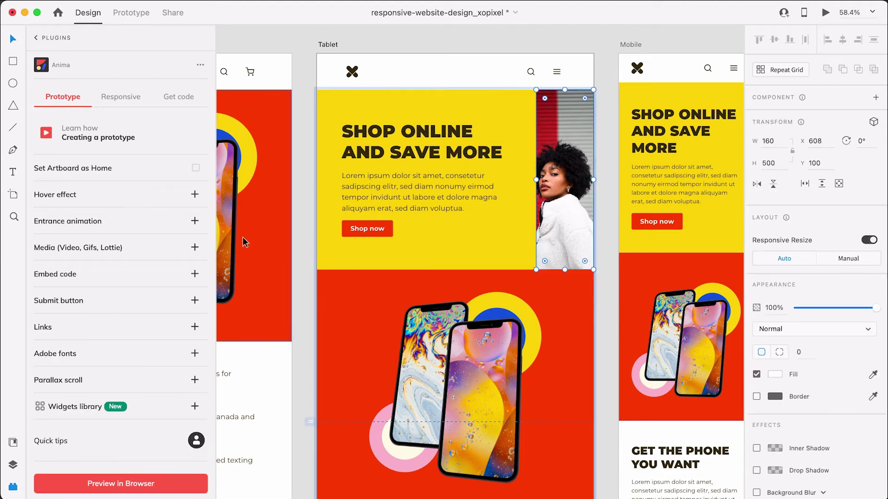
pyautogui.click(194, 248)
pyautogui.click(196, 307)
pyautogui.click(187, 322)
pyautogui.rightClick(147, 187)
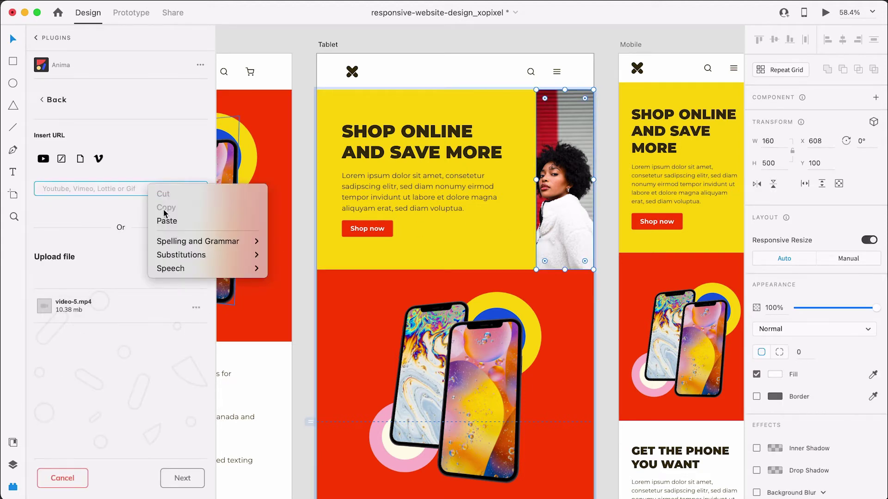
pyautogui.click(163, 218)
pyautogui.click(182, 478)
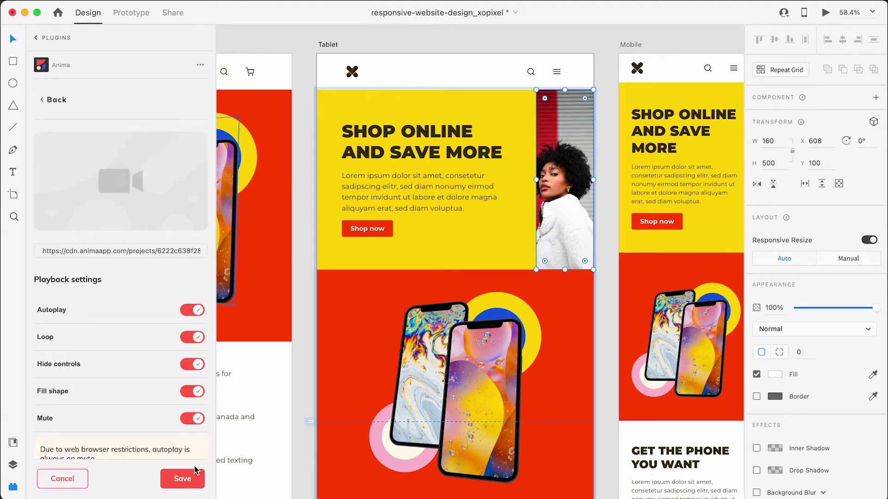
pyautogui.click(183, 479)
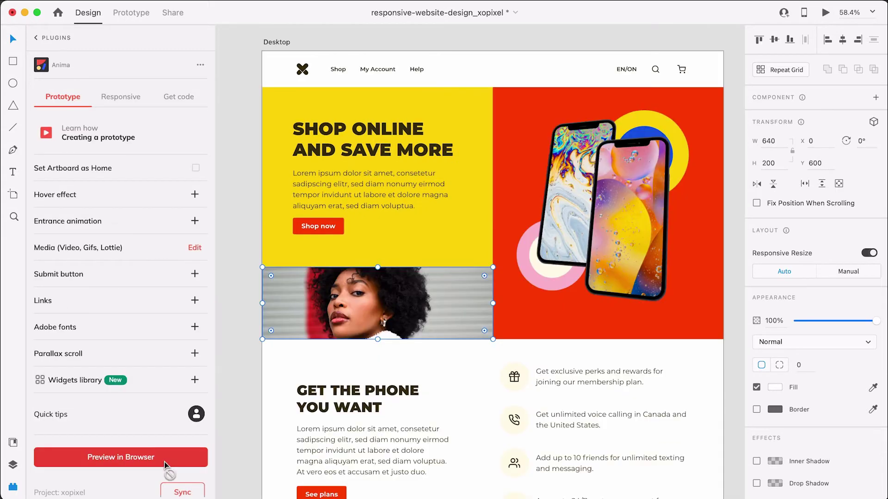
pyautogui.click(165, 462)
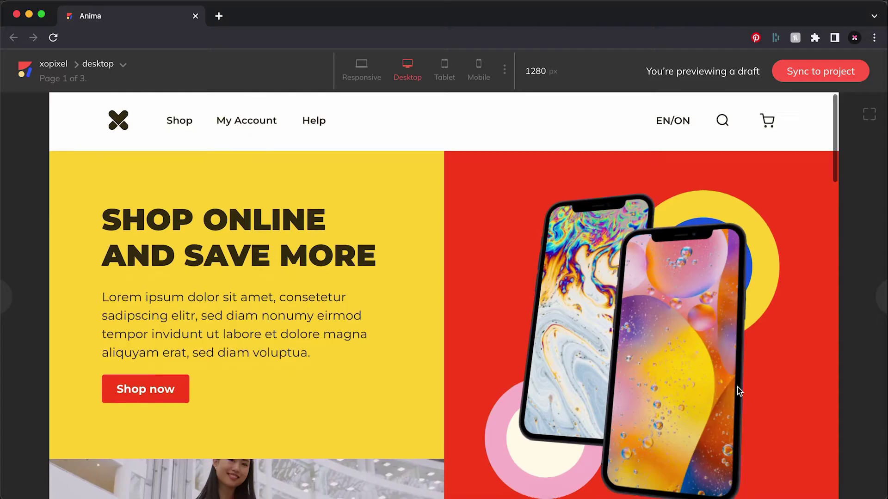
pyautogui.scroll(-4, 737, 391)
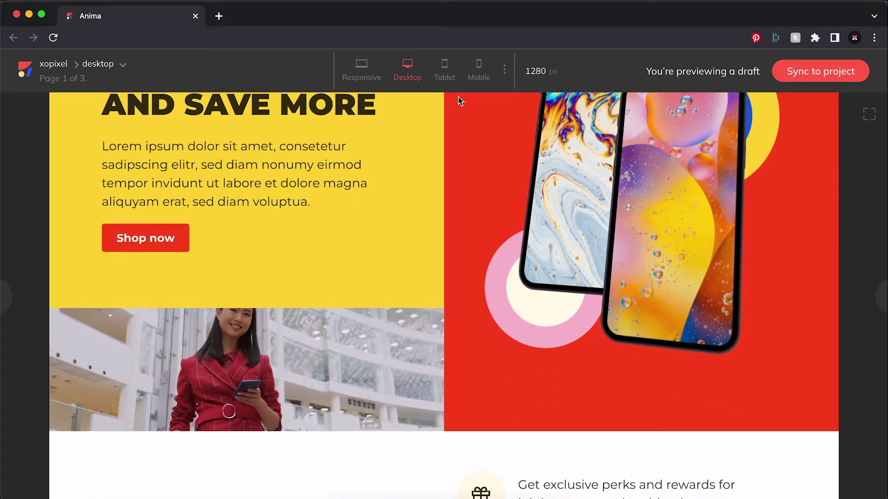
pyautogui.click(445, 70)
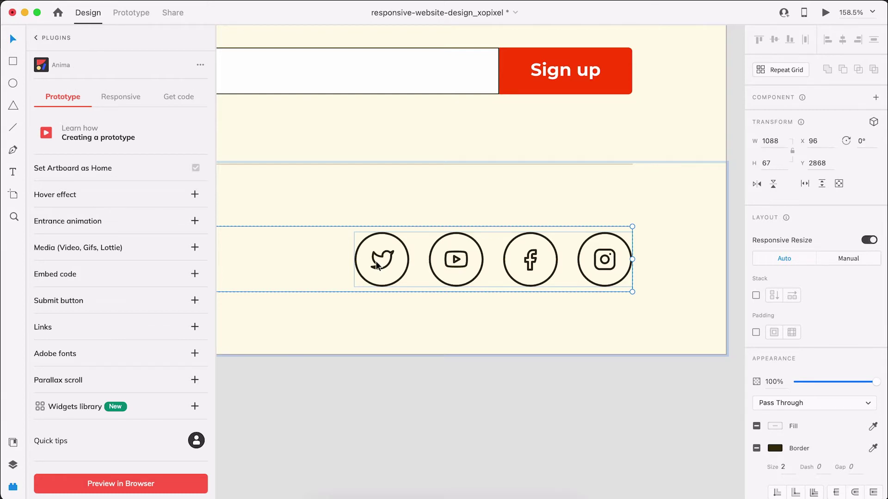
# Link the Twitter and YouTube icons to twitter.com and youtube.com, opening in new tabs
pyautogui.doubleClick(397, 277)
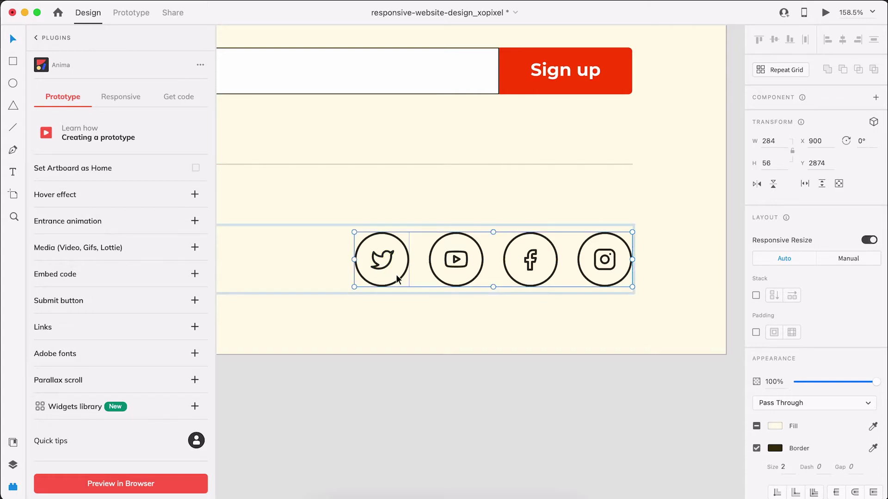
pyautogui.click(194, 327)
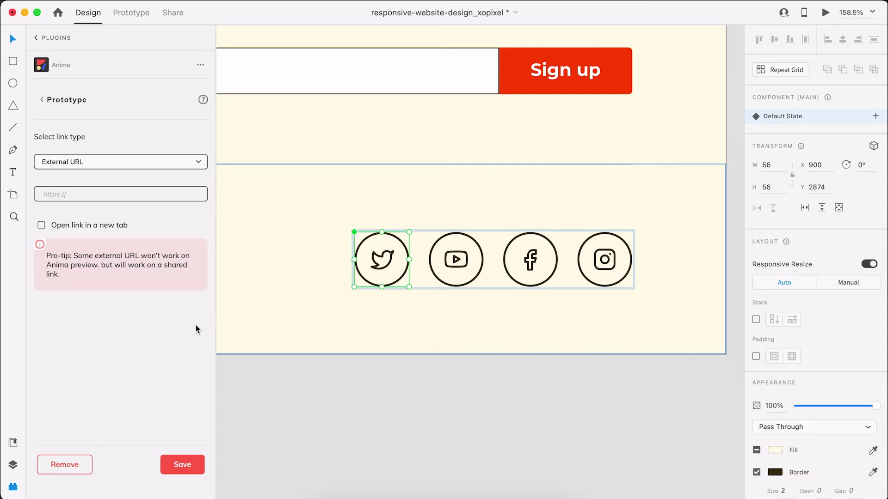
pyautogui.click(103, 194)
pyautogui.write('twi')
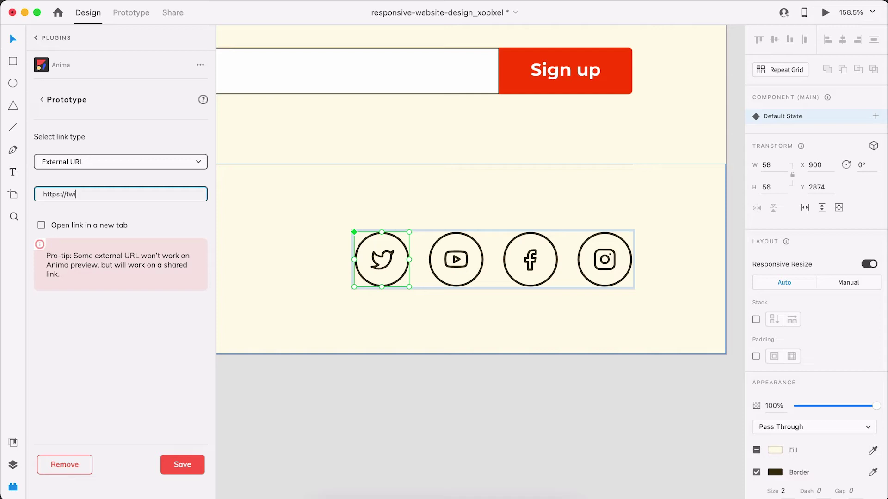
pyautogui.write('tter.com')
pyautogui.click(63, 226)
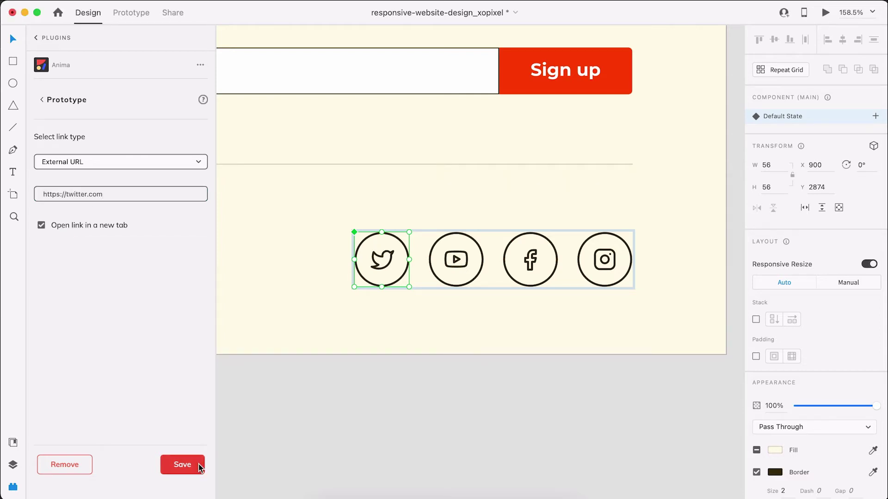
pyautogui.click(182, 465)
pyautogui.press('Tab')
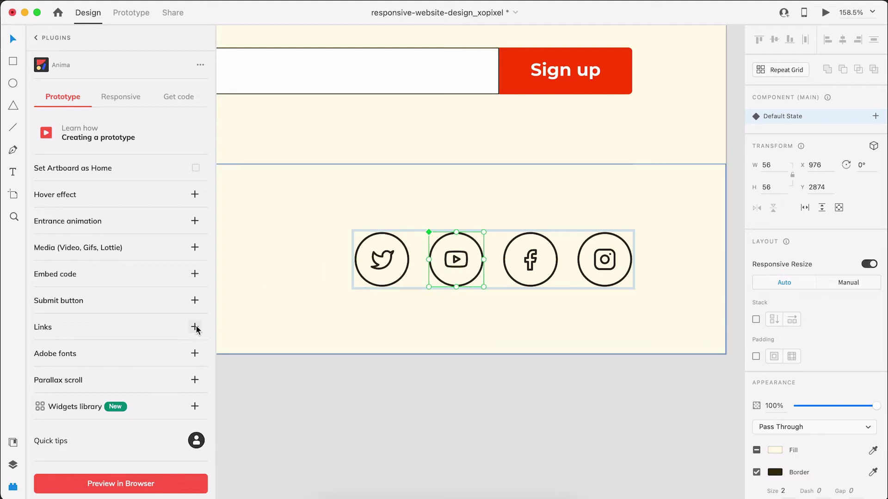
pyautogui.click(195, 327)
pyautogui.click(96, 195)
pyautogui.press('super+v')
pyautogui.moveTo(103, 194); pyautogui.dragTo(69, 194)
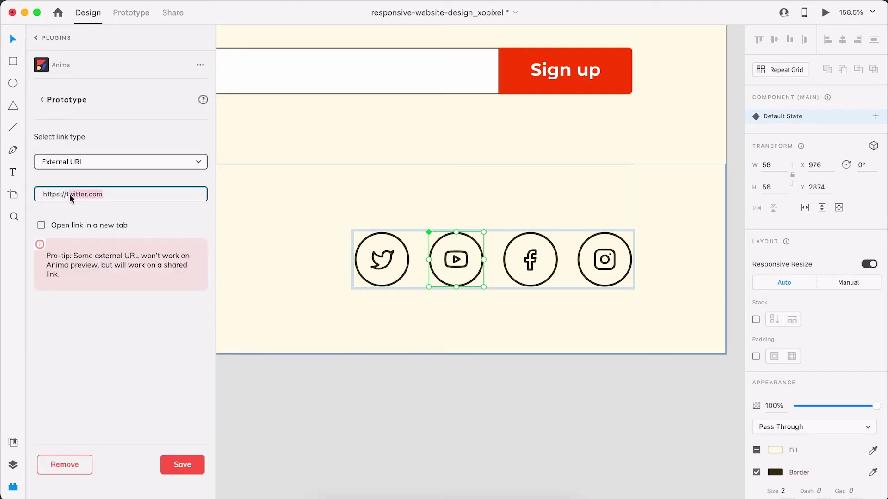
pyautogui.press('BackSpace')
pyautogui.press('BackSpace')
pyautogui.write('youtube.com')
pyautogui.click(101, 226)
pyautogui.click(182, 465)
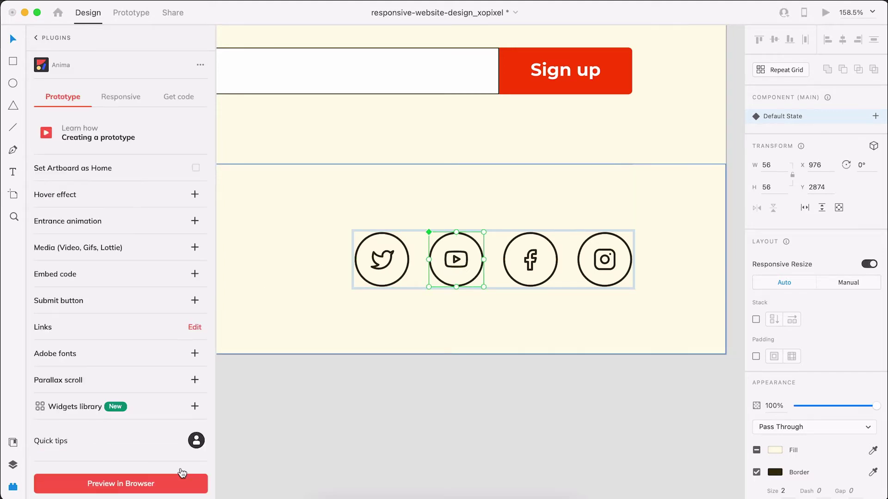
pyautogui.press('Tab')
pyautogui.click(195, 327)
pyautogui.click(79, 193)
pyautogui.write('https://face')
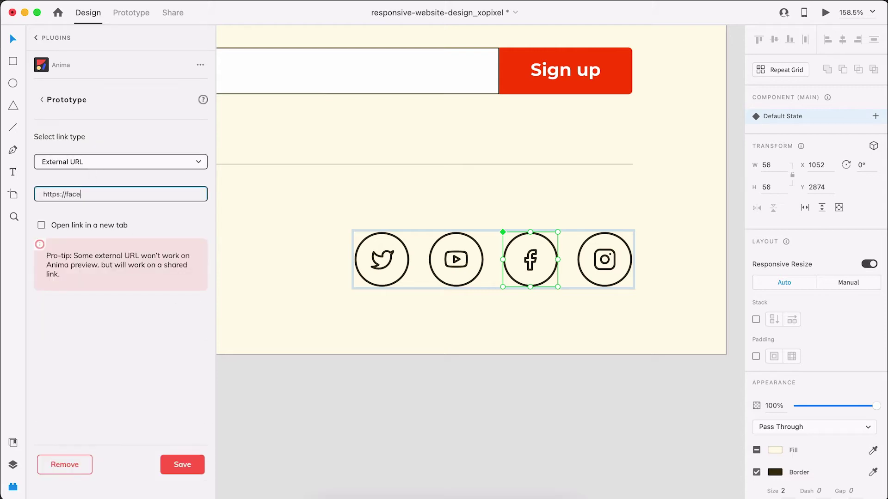
pyautogui.write('book.com')
pyautogui.click(102, 226)
pyautogui.click(183, 464)
pyautogui.press('Tab')
pyautogui.click(194, 327)
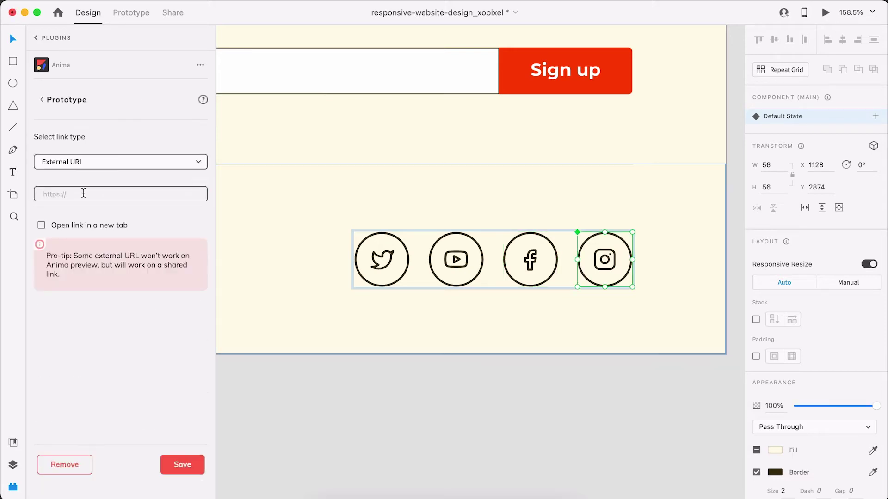
pyautogui.click(84, 193)
pyautogui.write('https://instagram.com')
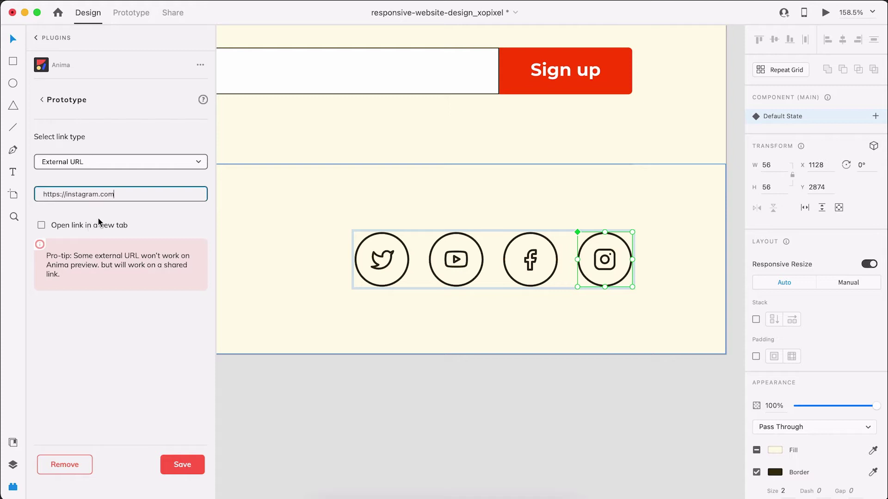
pyautogui.click(98, 221)
pyautogui.click(182, 465)
# Preview the Desktop page, scroll to the footer, and test the Twitter link
pyautogui.press('super+0')
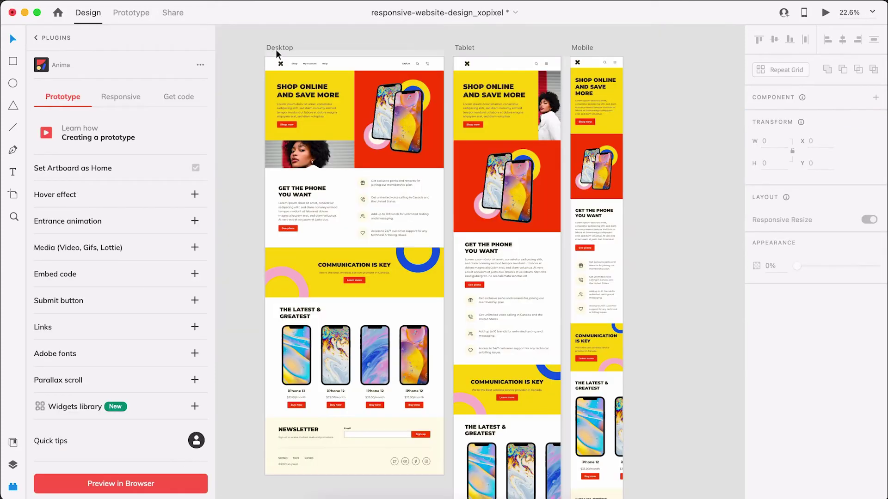
pyautogui.click(278, 47)
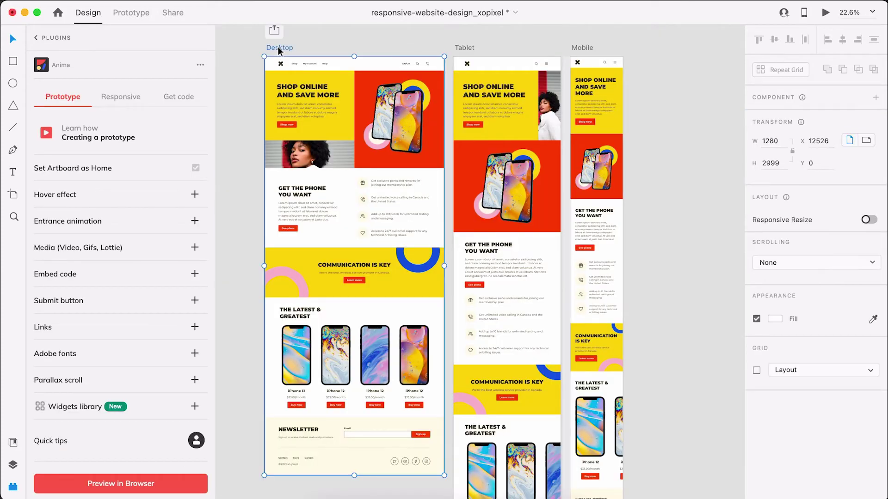
pyautogui.click(157, 489)
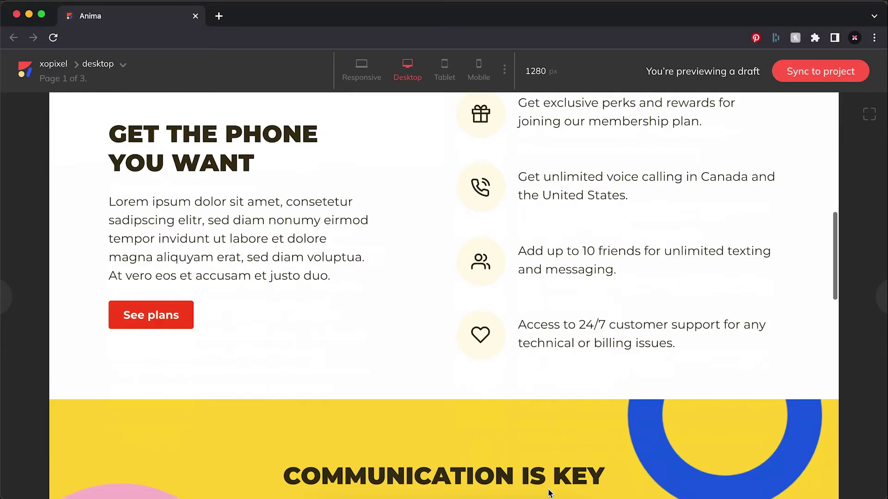
pyautogui.scroll(-10, 548, 493)
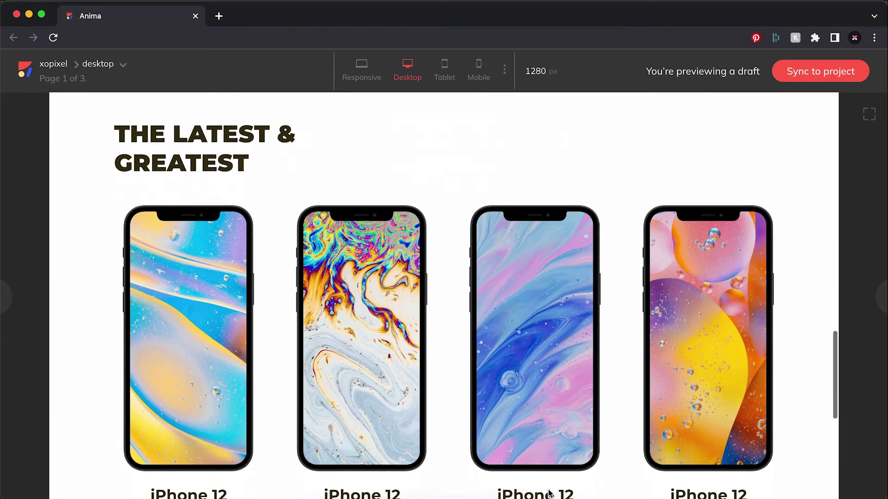
pyautogui.scroll(-4, 548, 493)
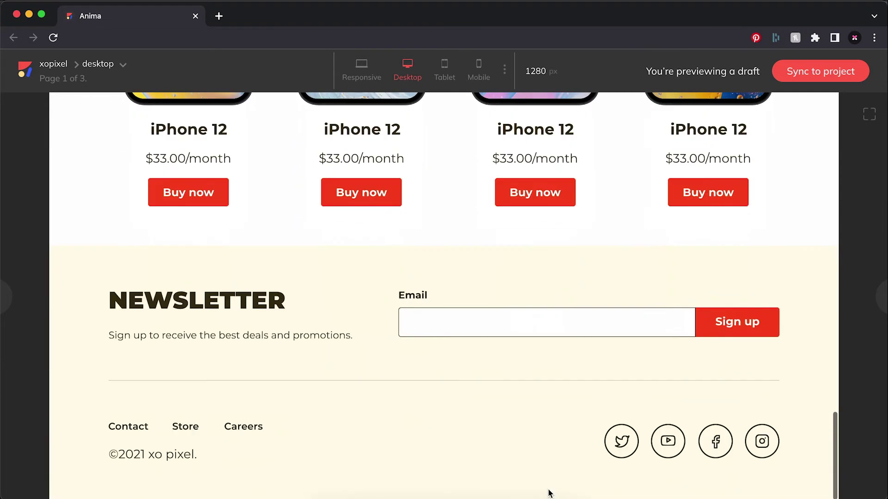
pyautogui.click(624, 440)
pyautogui.press('super+w')
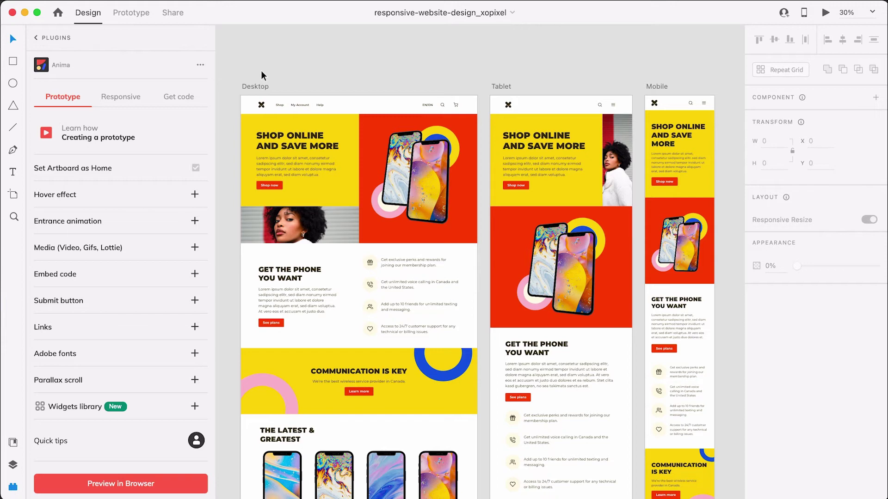
# Under Get code, select the Desktop artboard and choose the HTML framework
pyautogui.click(182, 104)
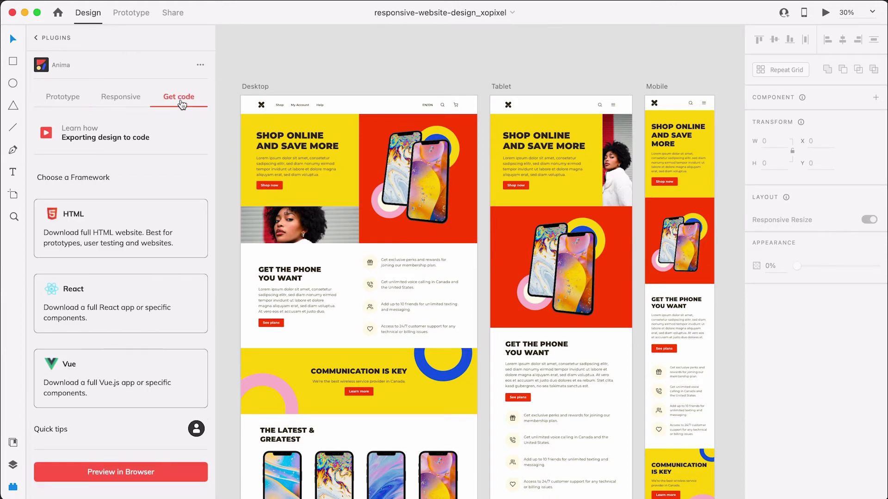
pyautogui.click(256, 86)
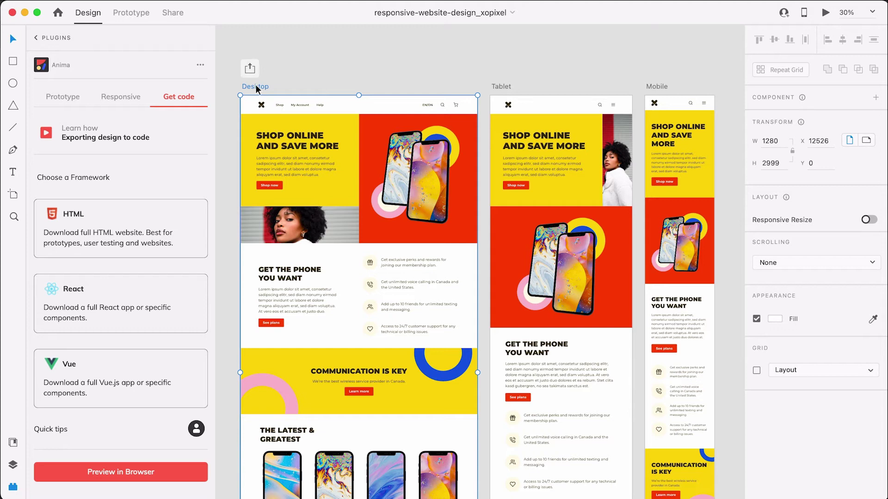
pyautogui.click(117, 244)
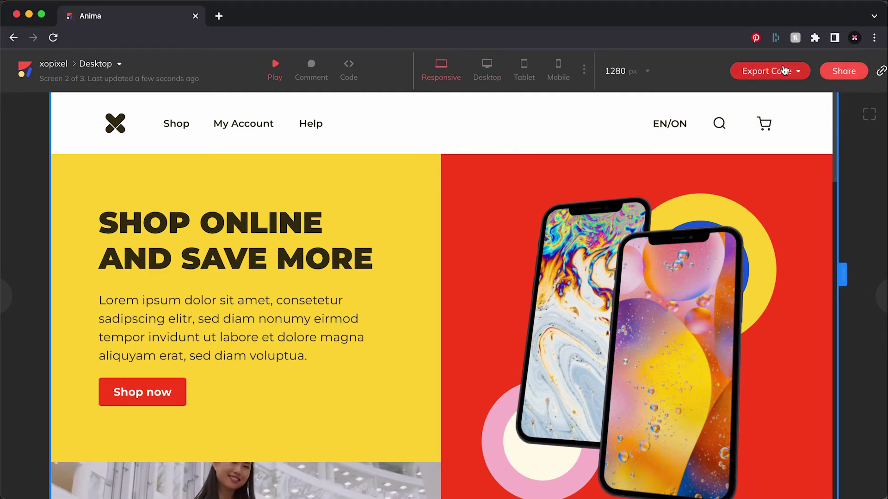
# Export only the current Desktop screen as HTML with Flexbox and open it in CodePen
pyautogui.click(791, 72)
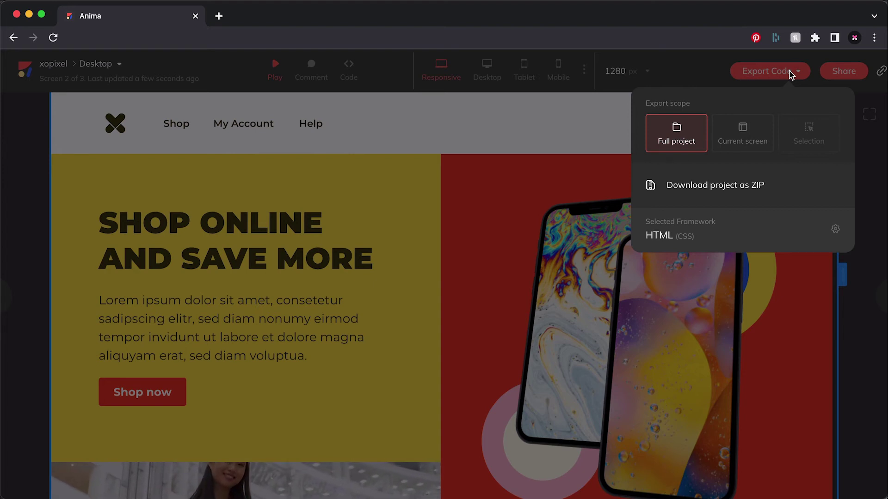
pyautogui.click(836, 229)
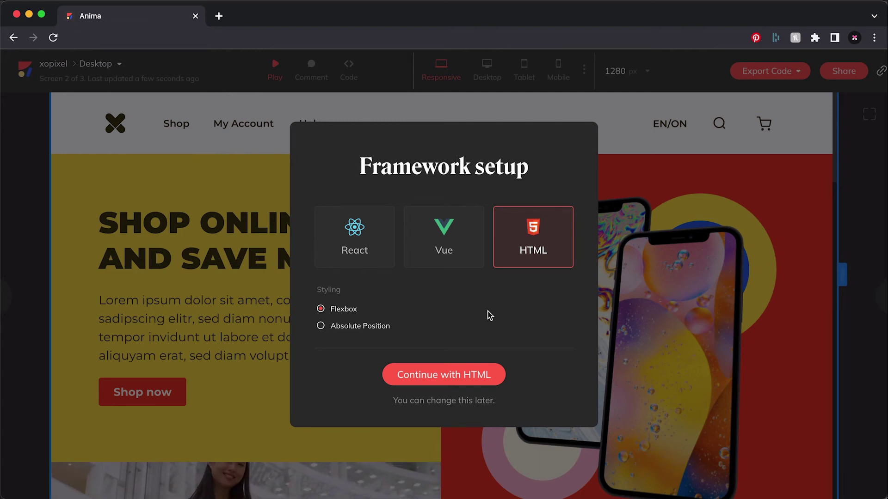
pyautogui.click(453, 373)
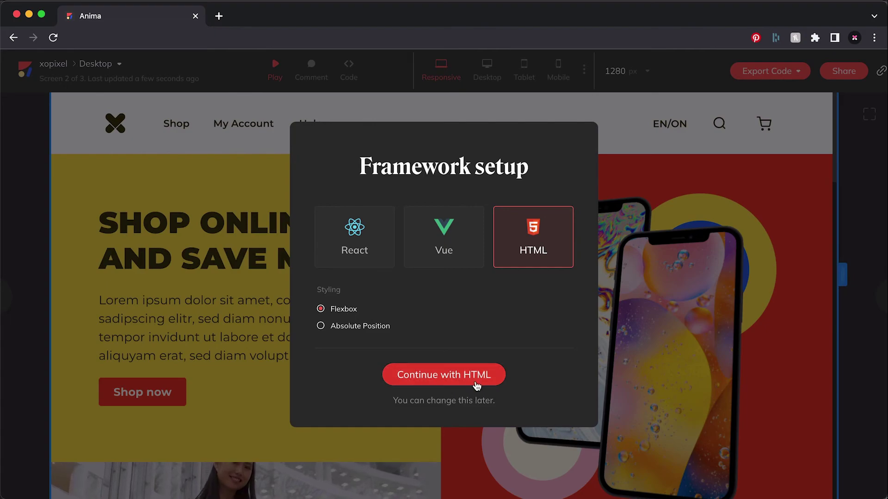
pyautogui.click(757, 73)
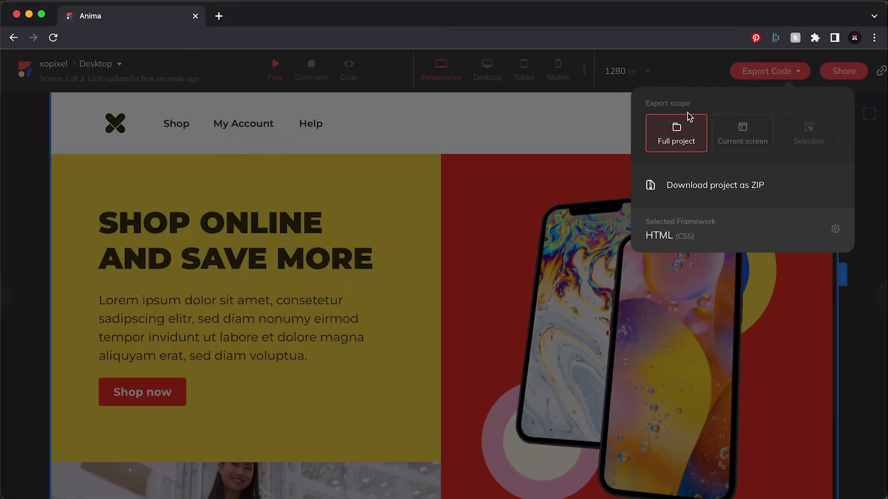
pyautogui.click(756, 147)
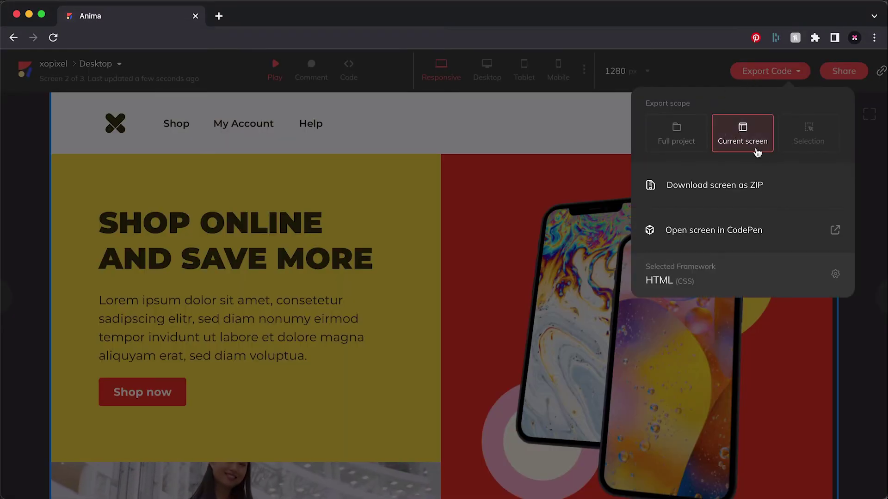
pyautogui.click(742, 236)
pyautogui.moveTo(759, 326); pyautogui.dragTo(634, 332)
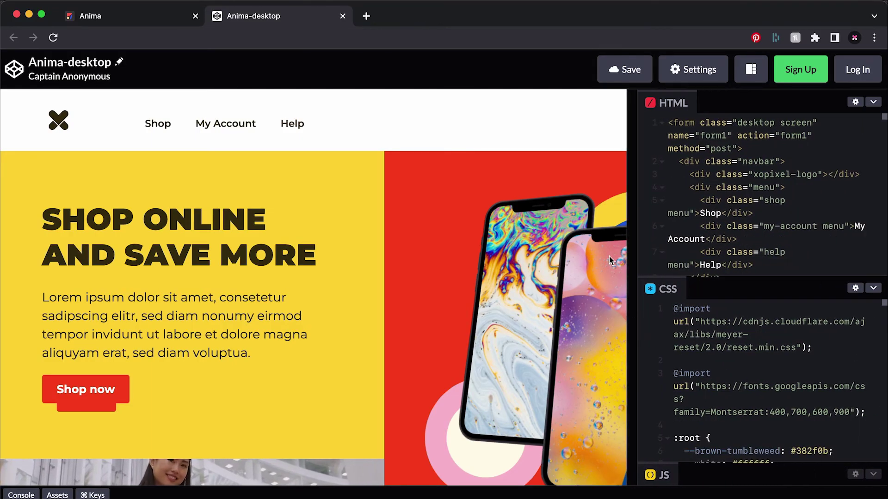
pyautogui.scroll(-4, 587, 312)
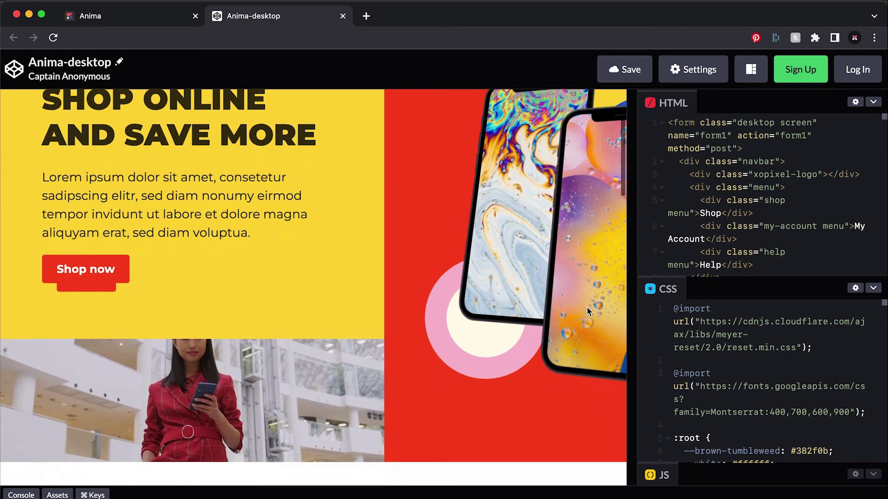
pyautogui.scroll(-6, 588, 312)
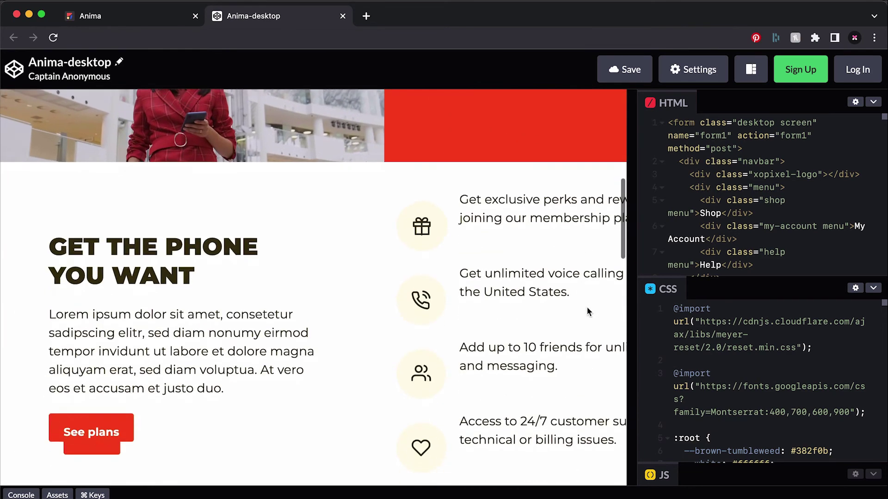
pyautogui.scroll(-1, 588, 311)
pyautogui.hscroll(3, 587, 311)
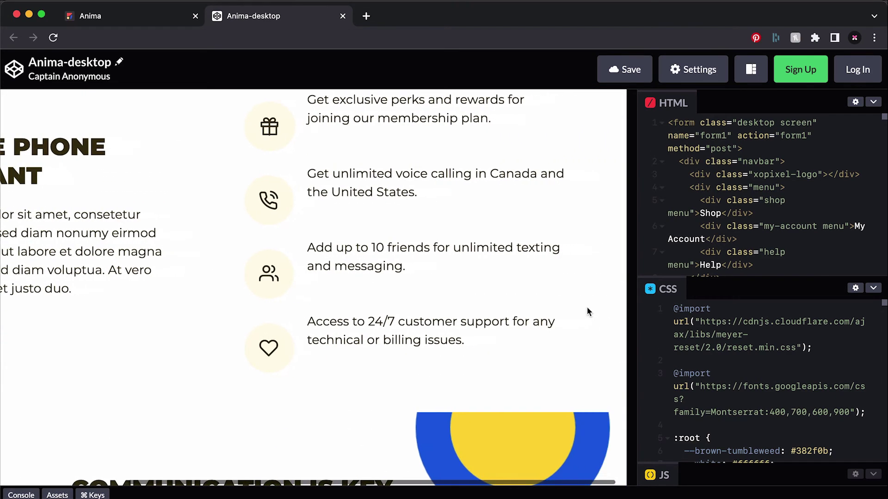
pyautogui.scroll(-4, 587, 308)
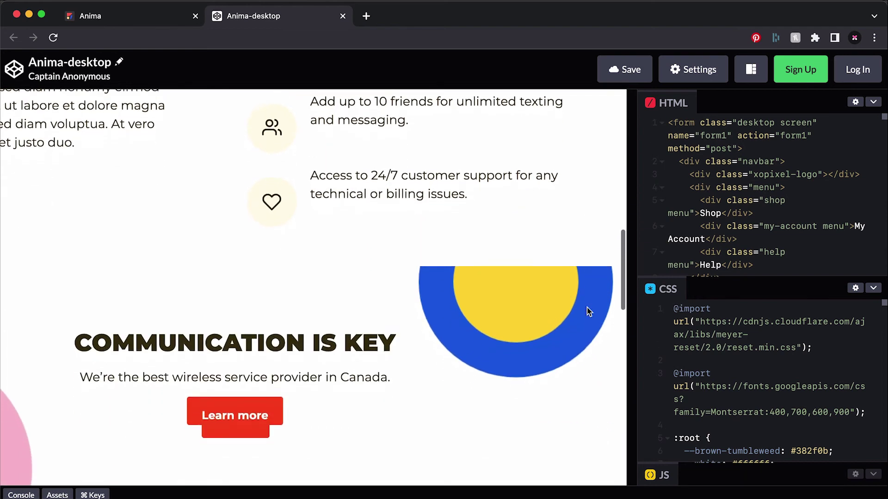
pyautogui.hscroll(-3, 587, 307)
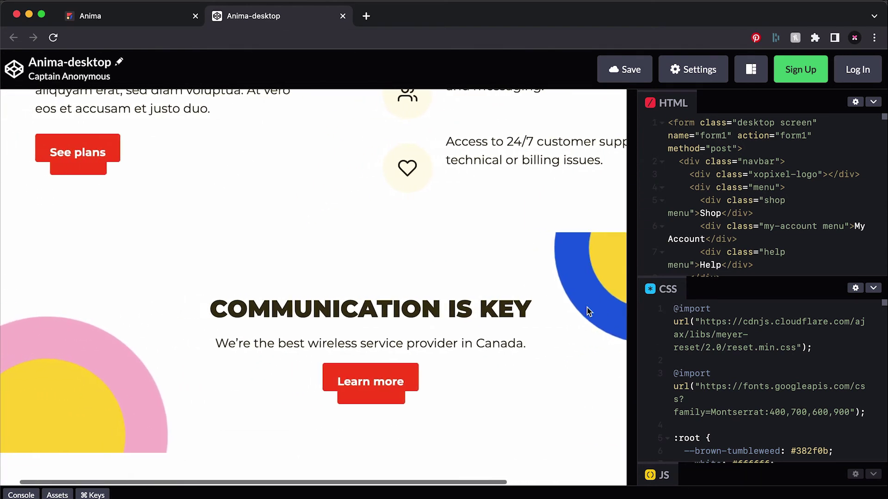
pyautogui.scroll(-2, 587, 308)
pyautogui.scroll(-10, 587, 311)
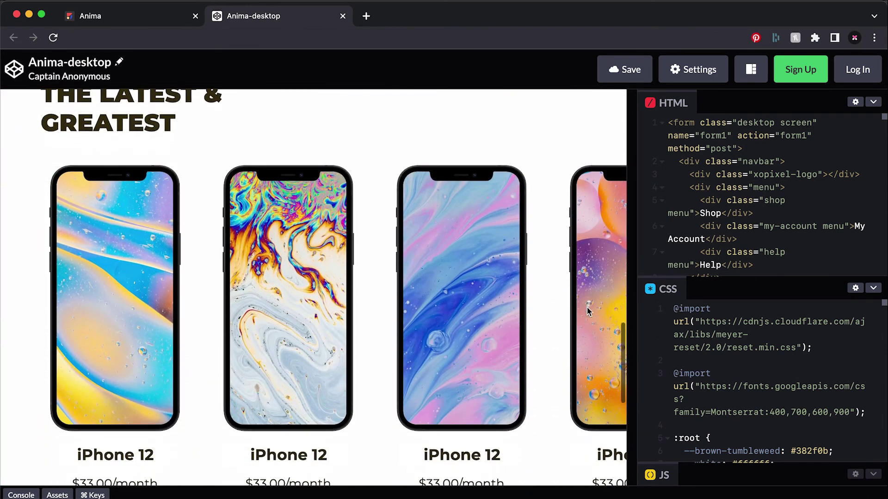
pyautogui.scroll(-5, 588, 308)
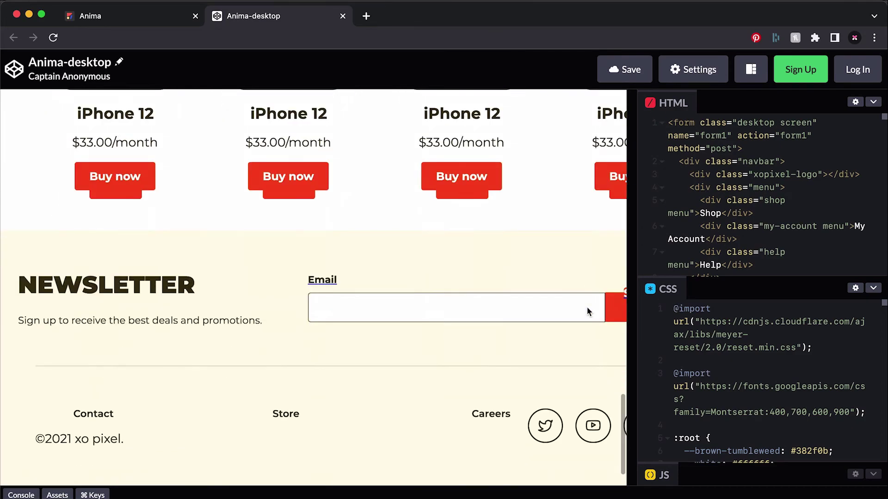
pyautogui.scroll(9, 521, 190)
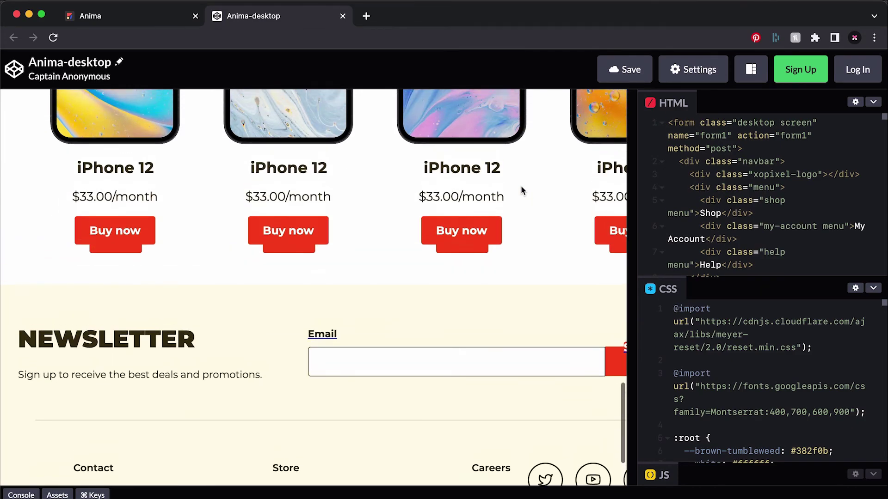
pyautogui.scroll(20, 521, 190)
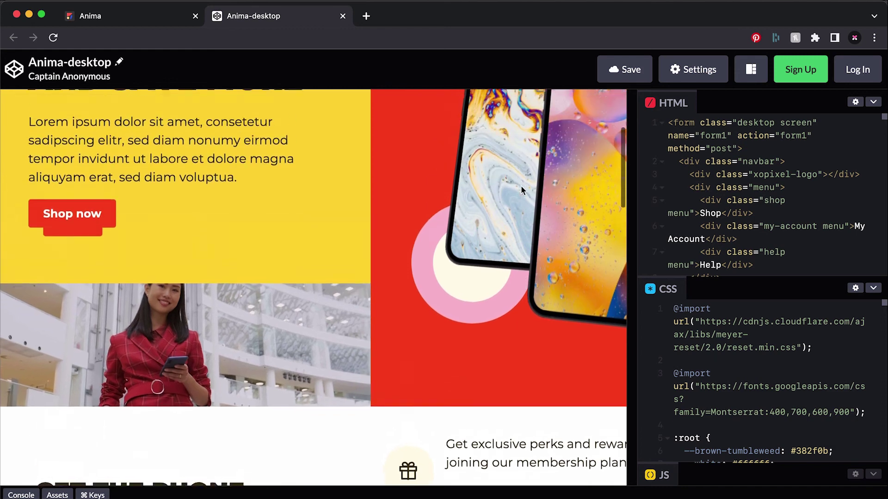
pyautogui.scroll(3, 521, 187)
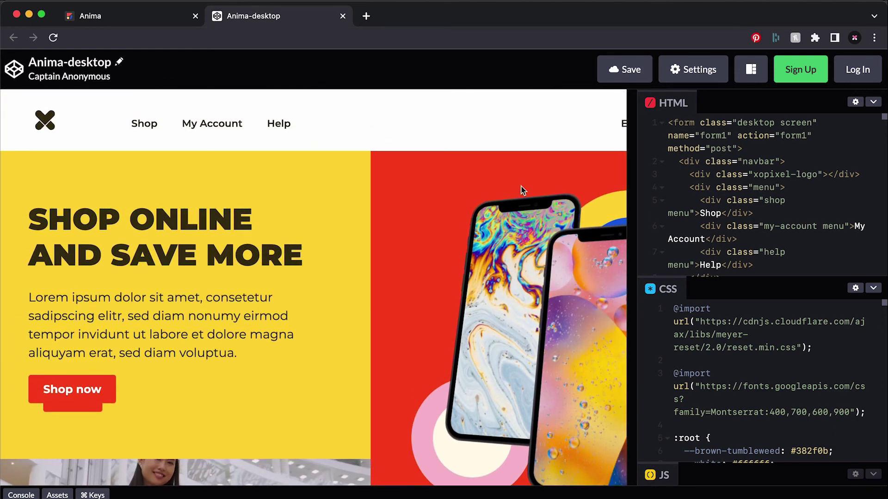
pyautogui.hscroll(6, 520, 187)
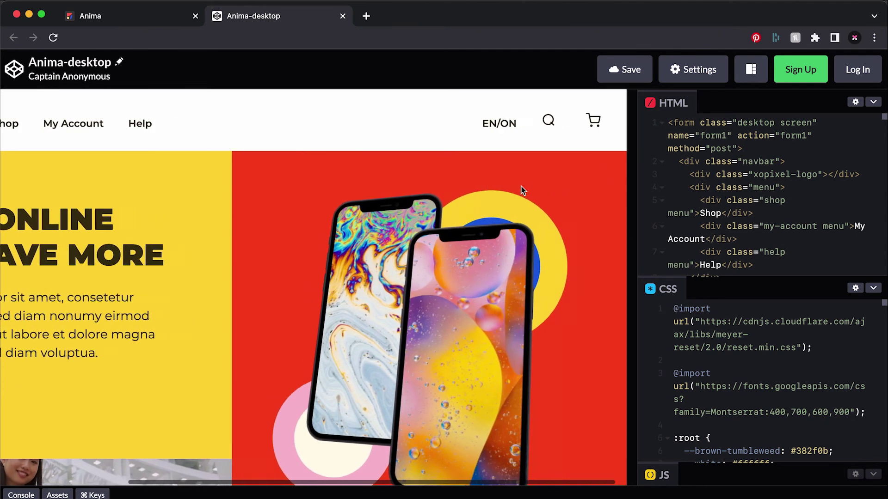
pyautogui.scroll(-8, 521, 187)
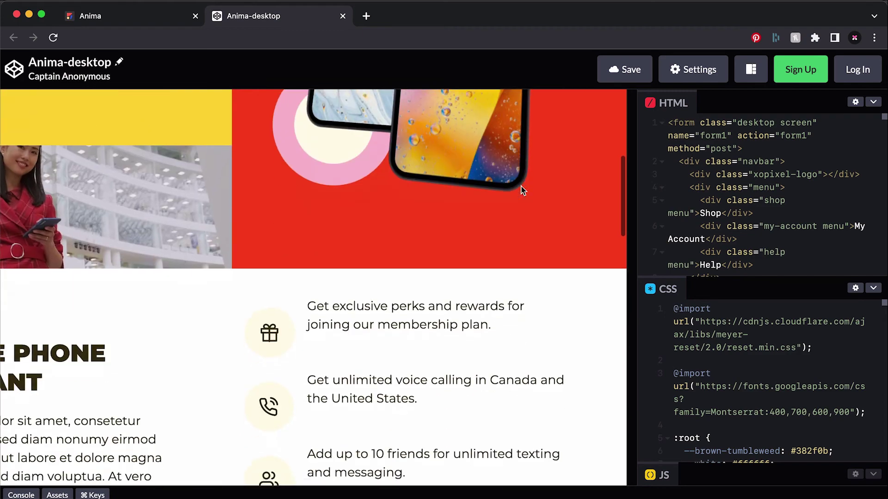
pyautogui.scroll(-8, 522, 190)
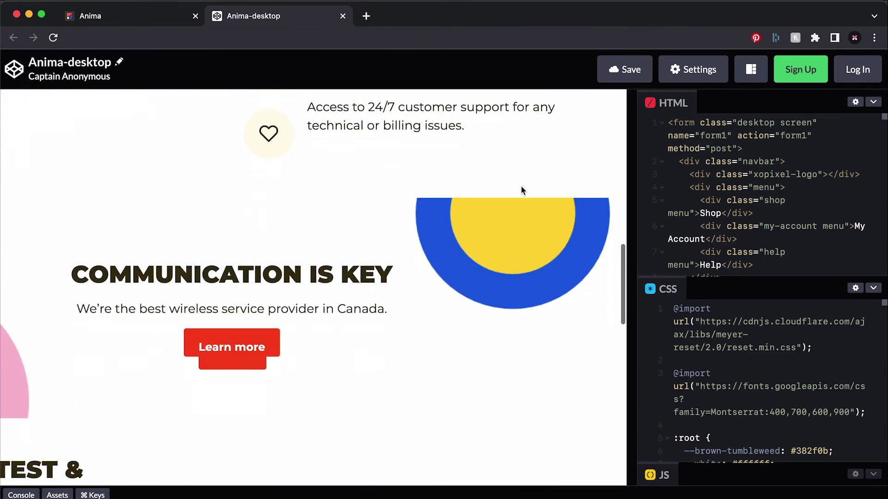
pyautogui.scroll(-8, 521, 190)
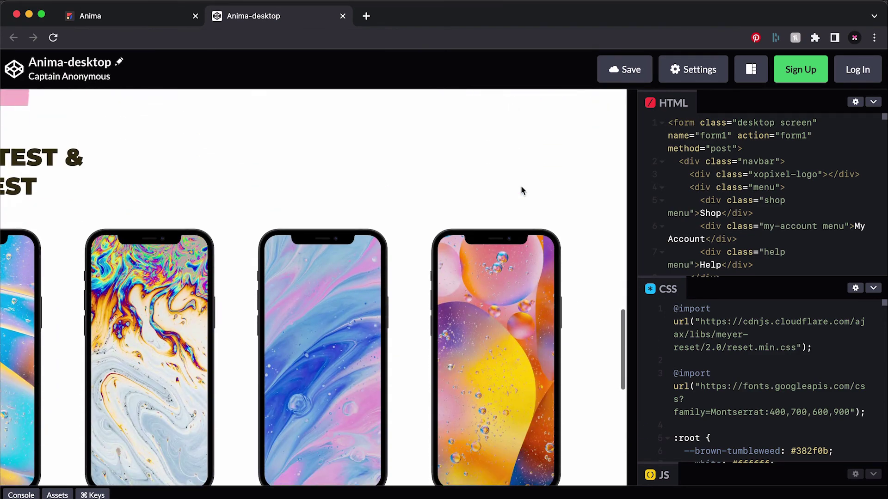
pyautogui.scroll(-7, 522, 189)
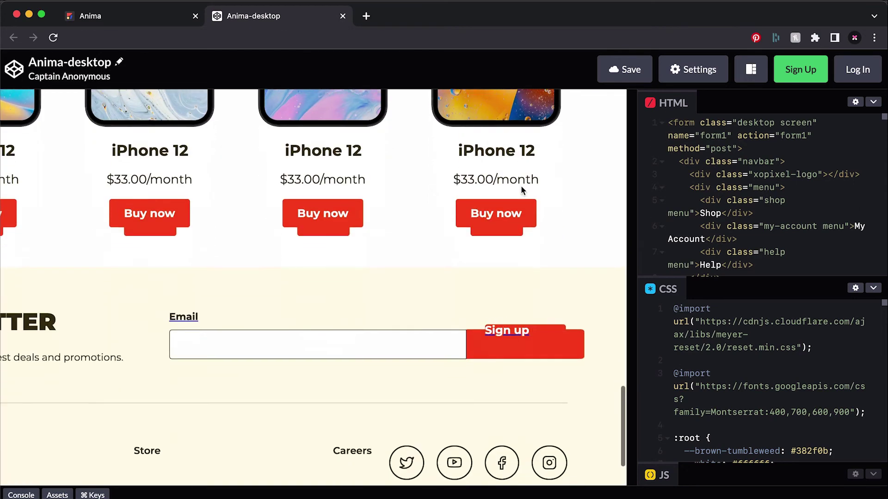
pyautogui.scroll(7, 521, 189)
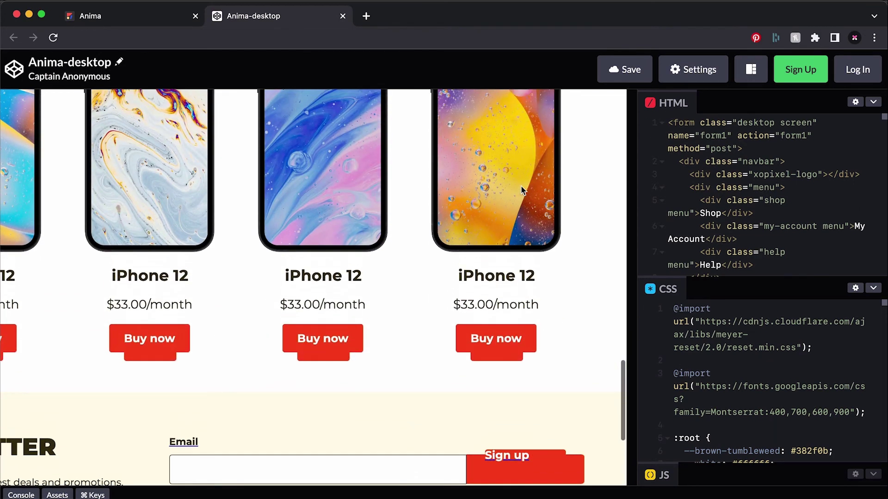
pyautogui.scroll(12, 522, 190)
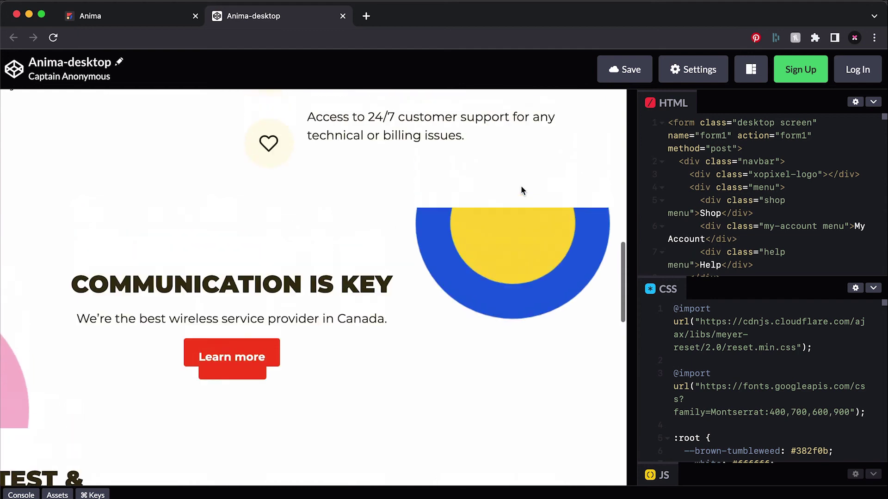
pyautogui.scroll(10, 521, 190)
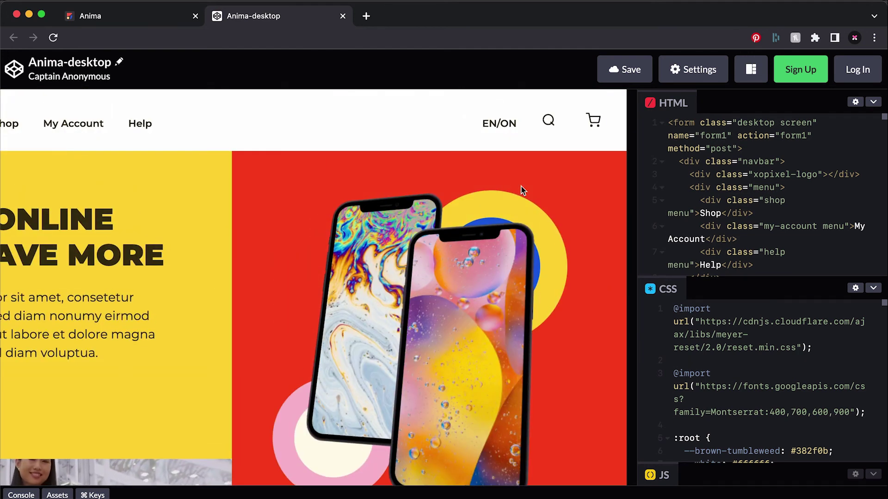
# Inspect the Desktop screen's generated code for the phone image, navbar and hero content
pyautogui.hotkey('ctrl', 'shift', 'Tab')
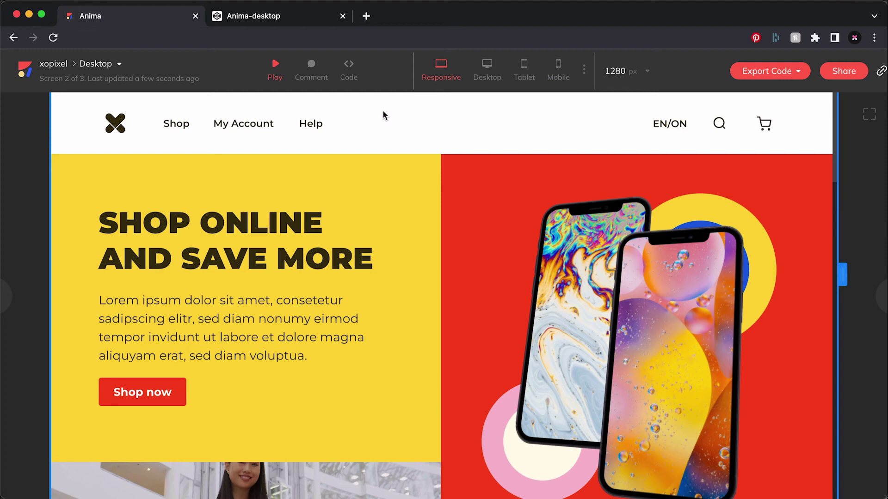
pyautogui.click(350, 81)
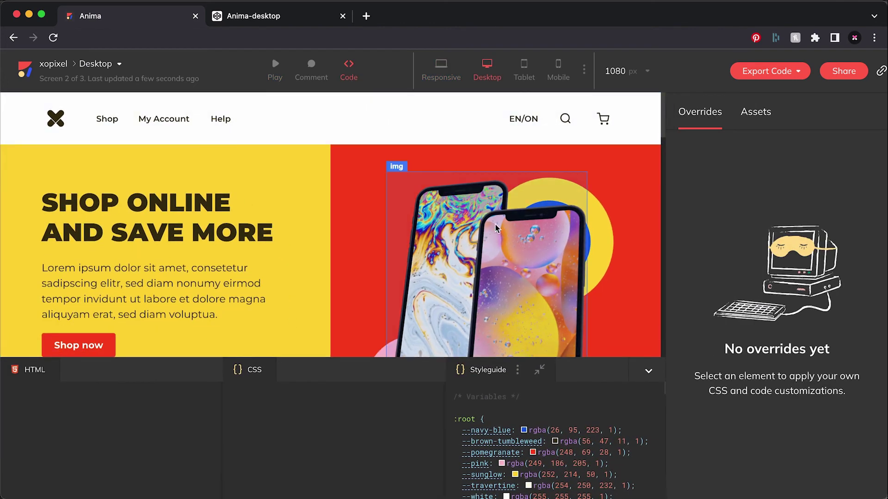
pyautogui.click(495, 227)
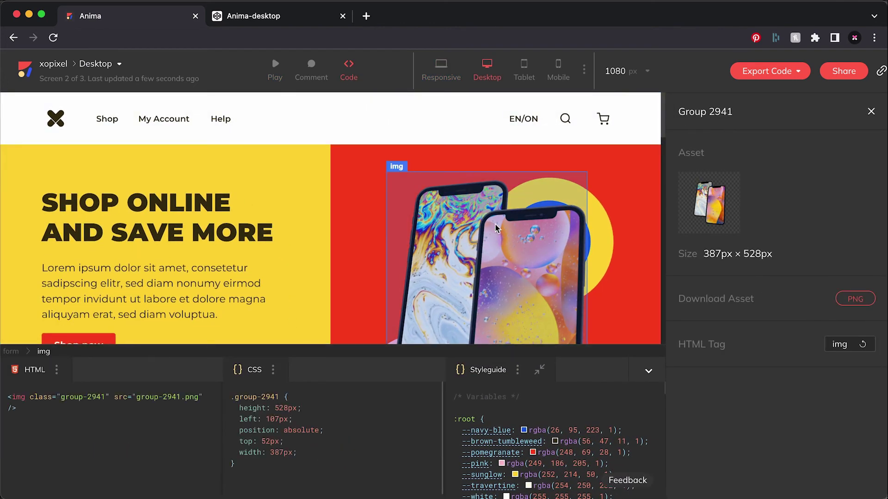
pyautogui.click(239, 129)
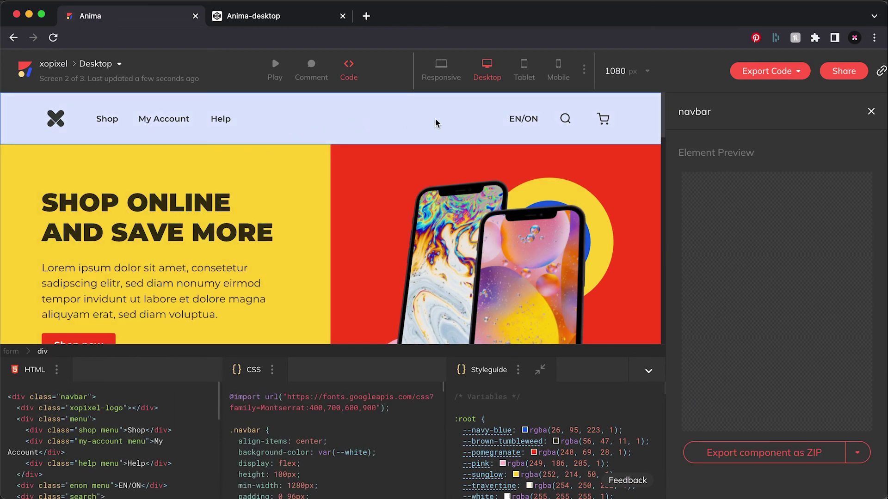
pyautogui.click(219, 176)
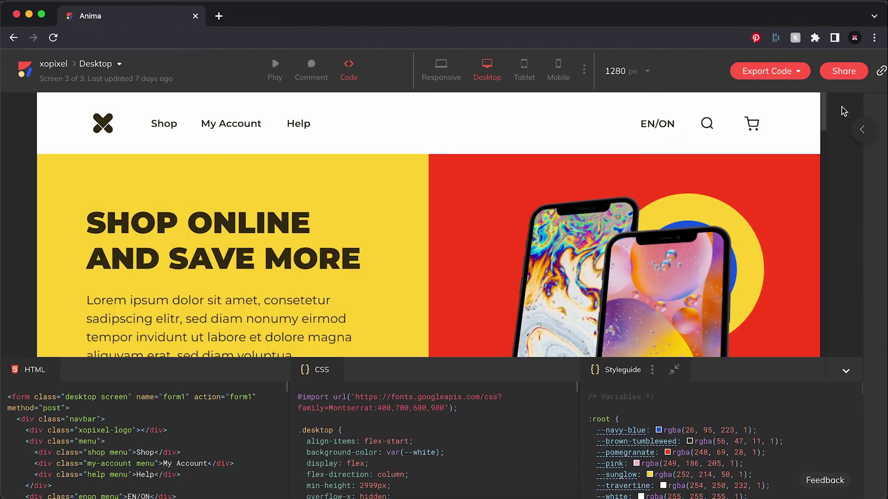
pyautogui.click(842, 72)
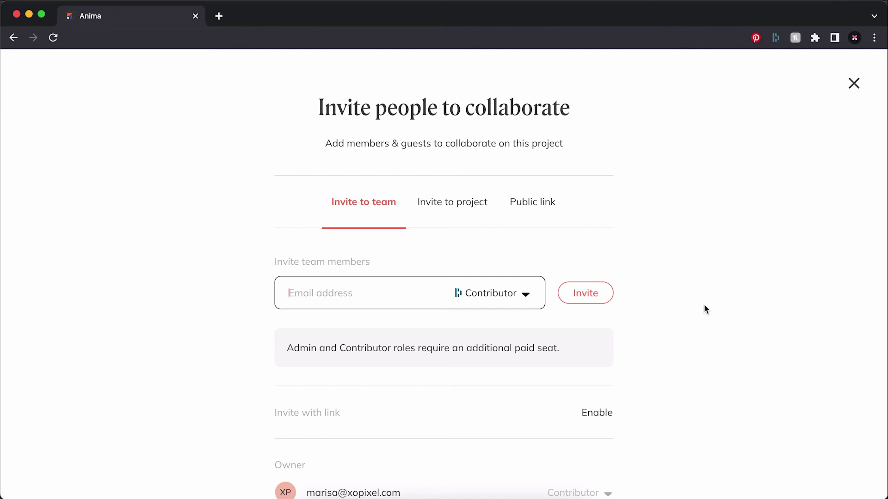
# Review the Public link sharing settings and copy the prototype's public link URL
pyautogui.click(466, 216)
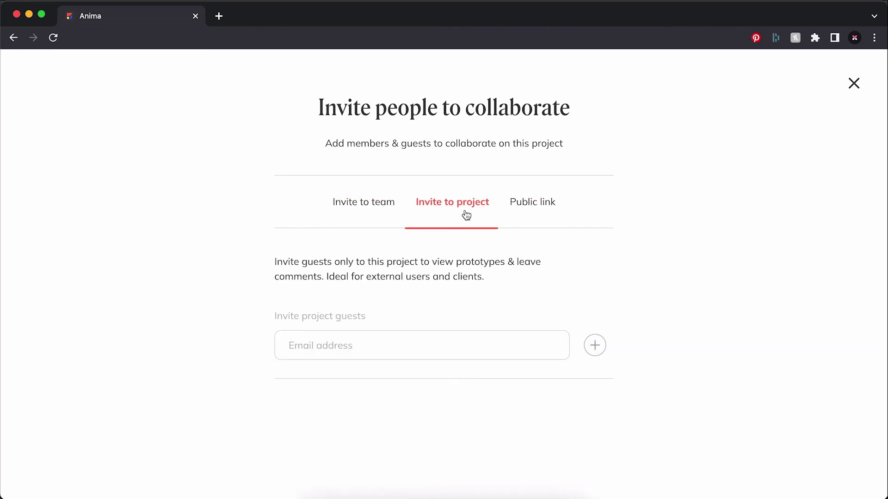
pyautogui.click(547, 210)
pyautogui.scroll(-5, 631, 373)
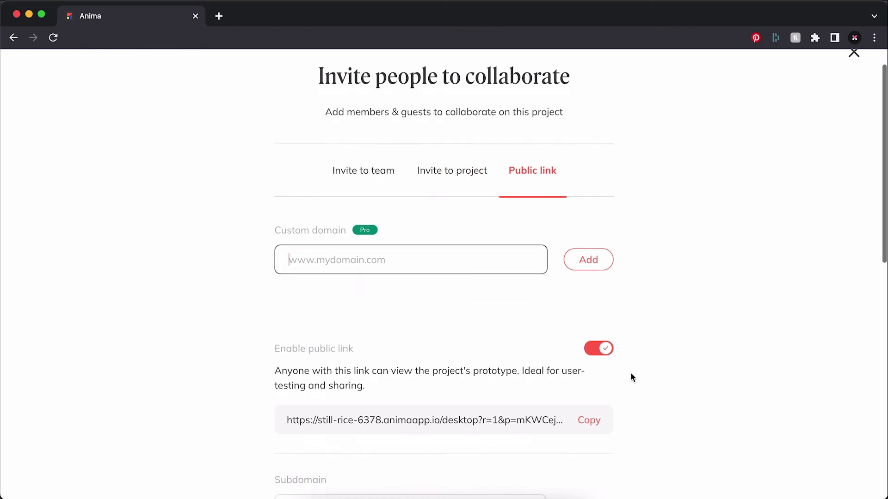
pyautogui.scroll(-10, 632, 373)
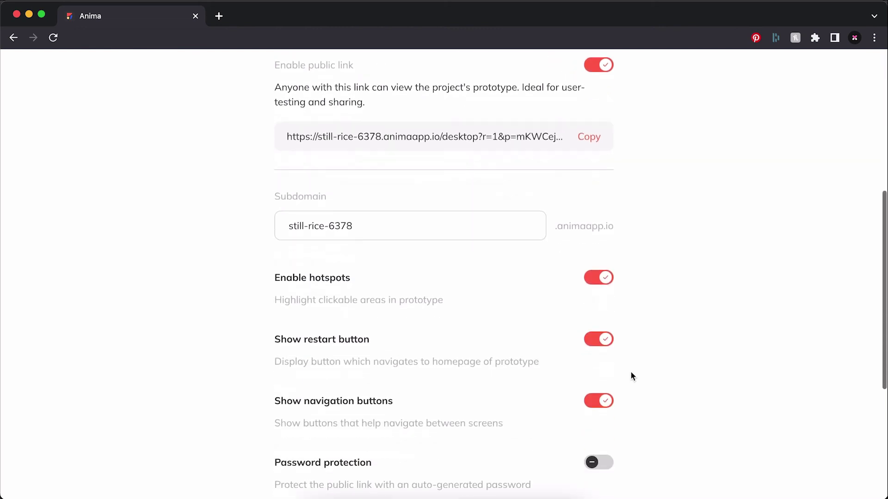
pyautogui.scroll(-2, 631, 376)
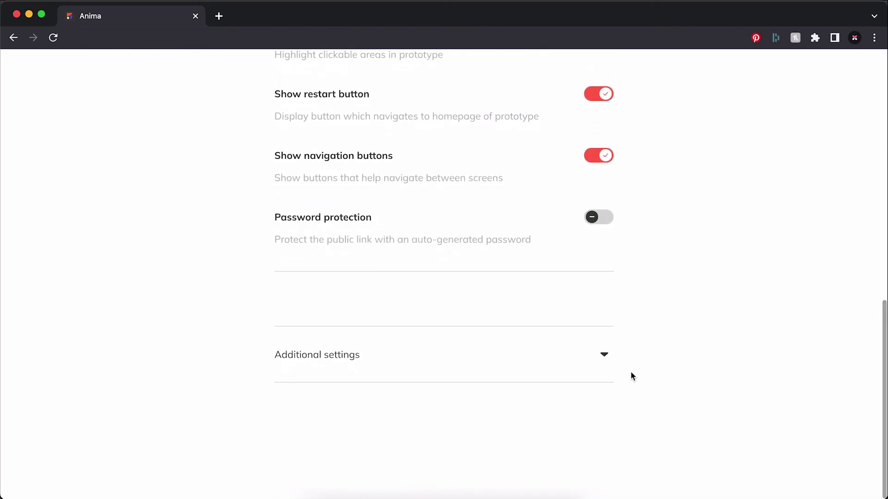
pyautogui.scroll(6, 630, 376)
pyautogui.scroll(7, 633, 376)
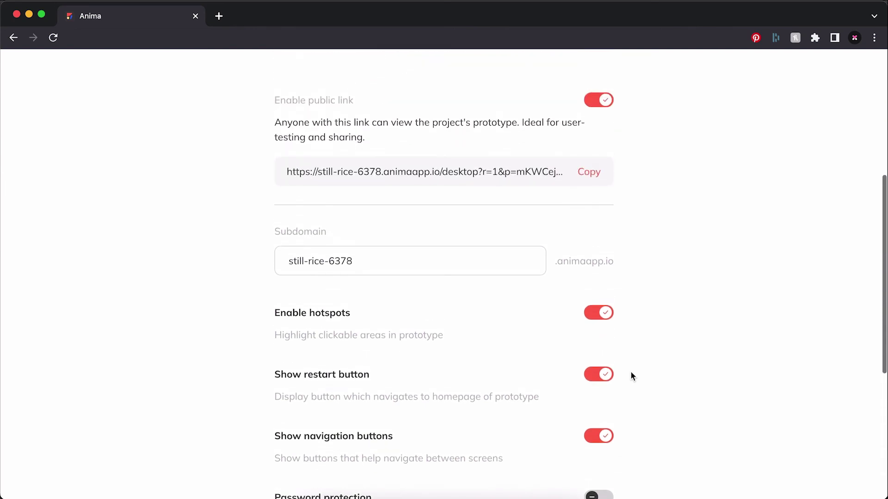
pyautogui.scroll(4, 631, 137)
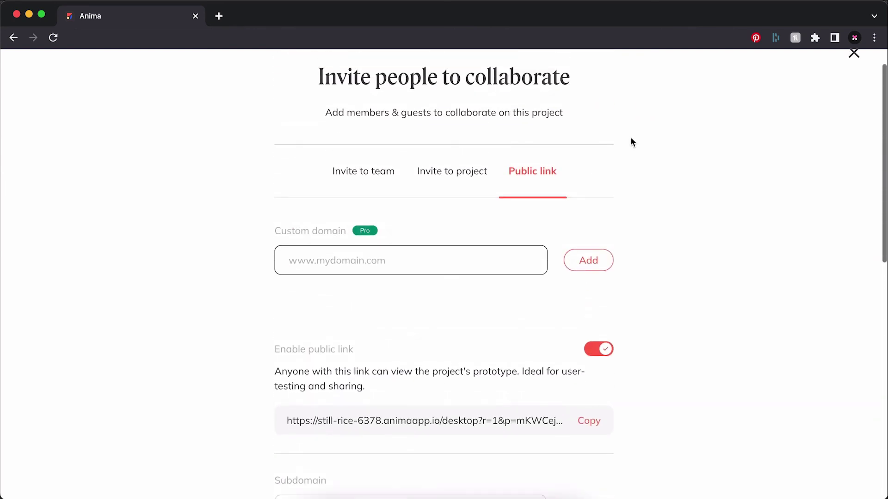
pyautogui.click(590, 453)
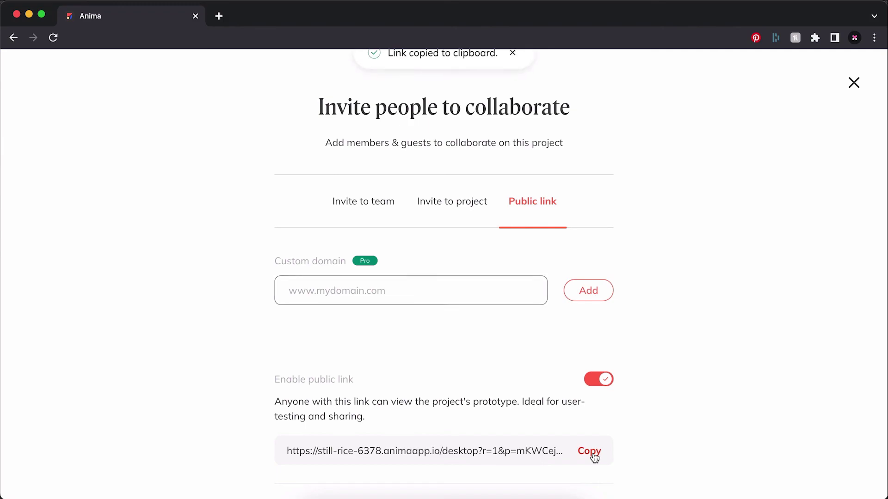